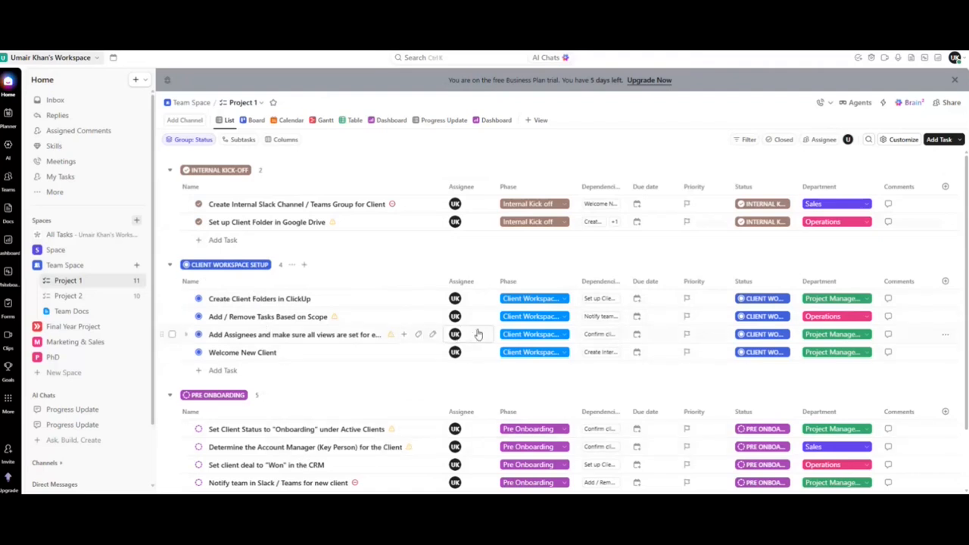
- Create a new dashboard from scratch and add a Notes card to it
{"action": "left_click", "coordinate": [7, 240]}
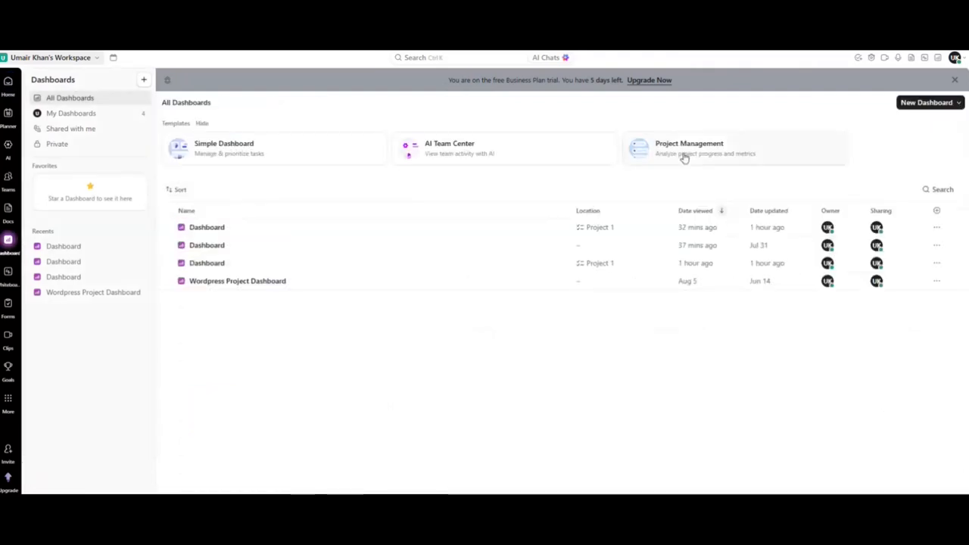
{"action": "left_click", "coordinate": [924, 104]}
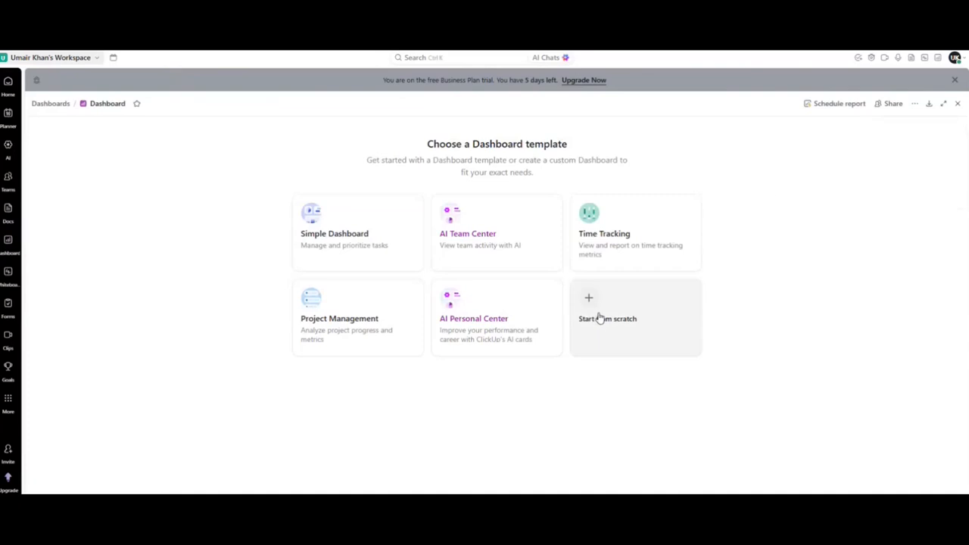
{"action": "left_click", "coordinate": [611, 319]}
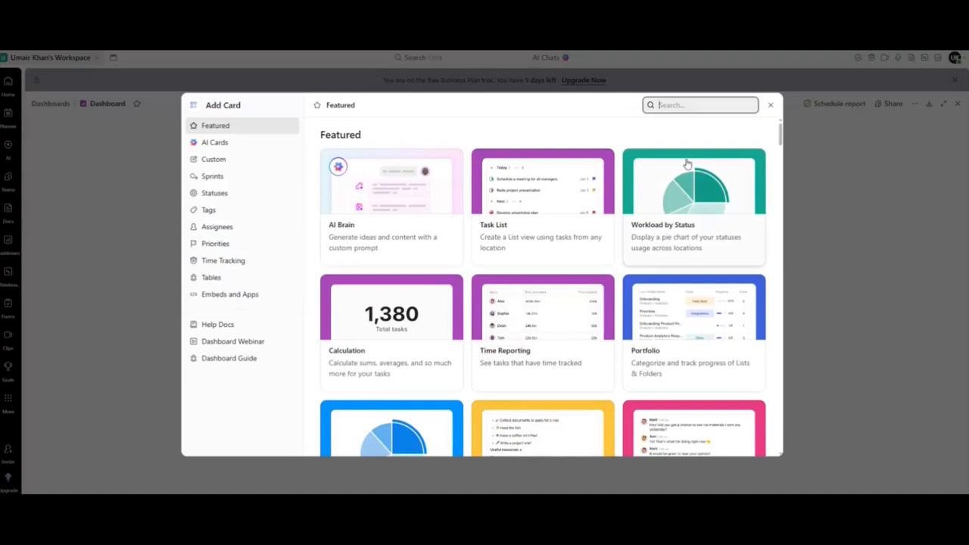
{"action": "type", "text": "note"}
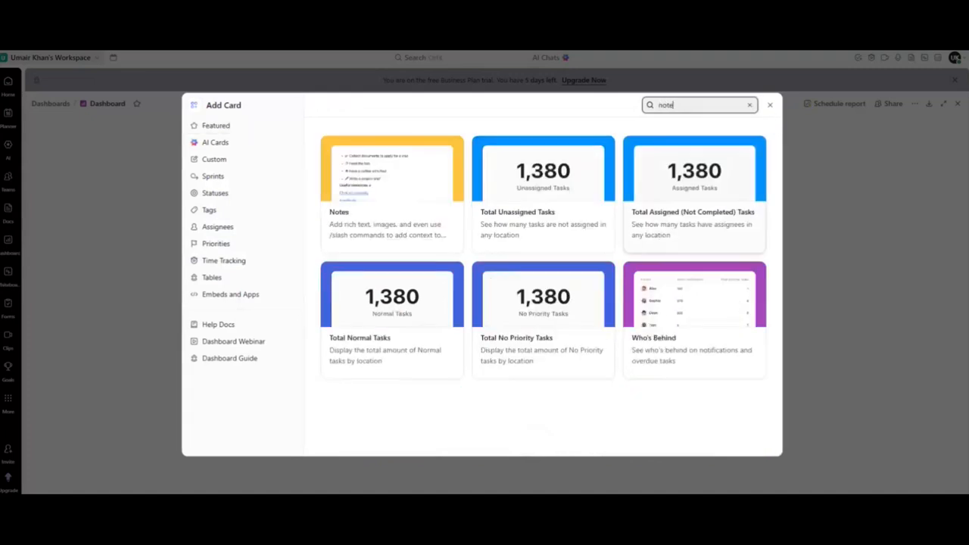
{"action": "left_click", "coordinate": [348, 215]}
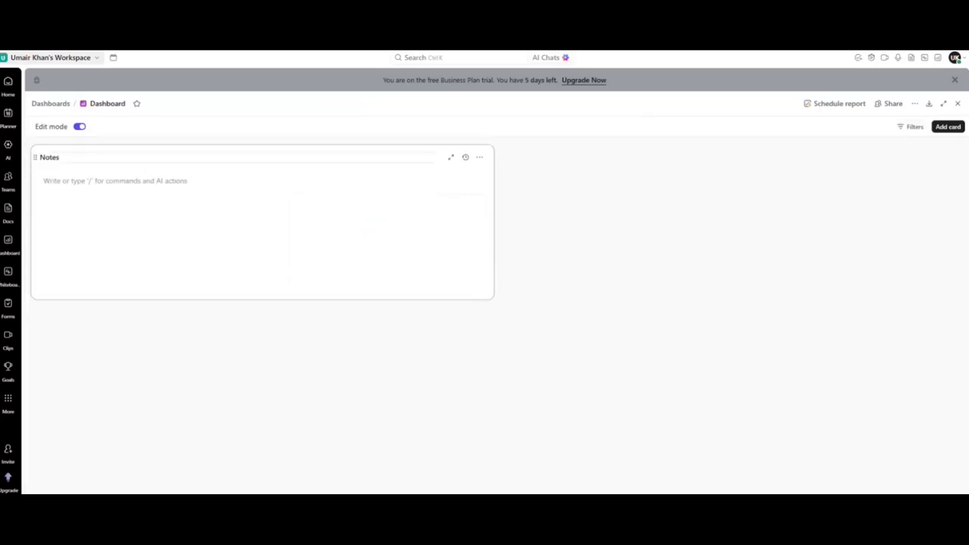
- Retitle the Notes card "Hello Everyone - Welcome To The Team Dashboard"
{"action": "key", "text": "ctrl+a"}
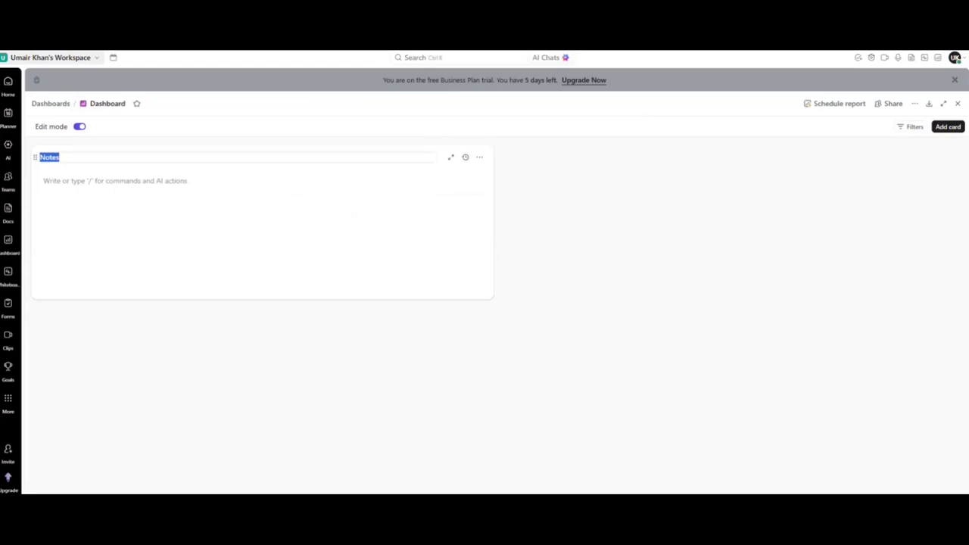
{"action": "key", "text": "BackSpace"}
{"action": "type", "text": "Hello Everyone - Welcome T"}
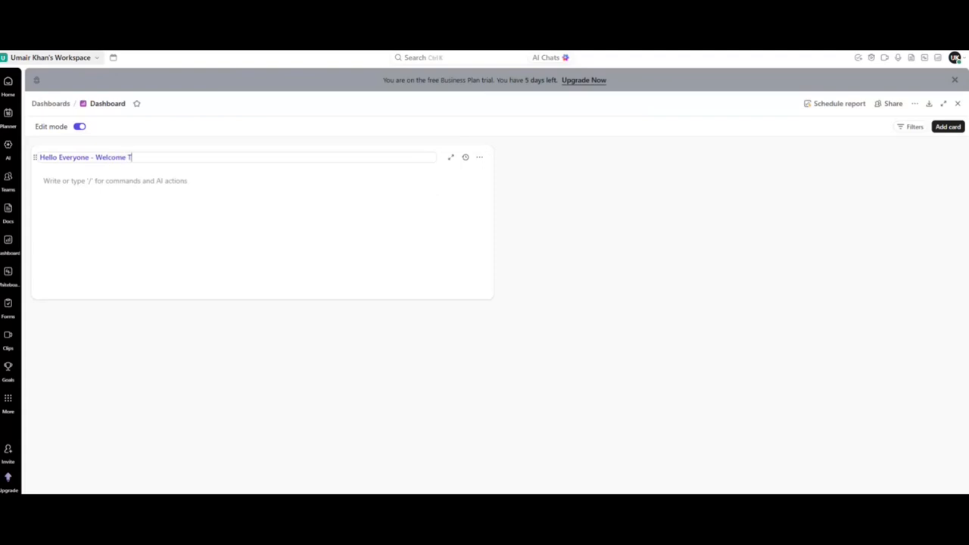
{"action": "type", "text": "o The Team Dashboard"}
- Insert the Project Management Tools Software image as an attachment in the body of the welcome card
{"action": "left_click", "coordinate": [91, 180]}
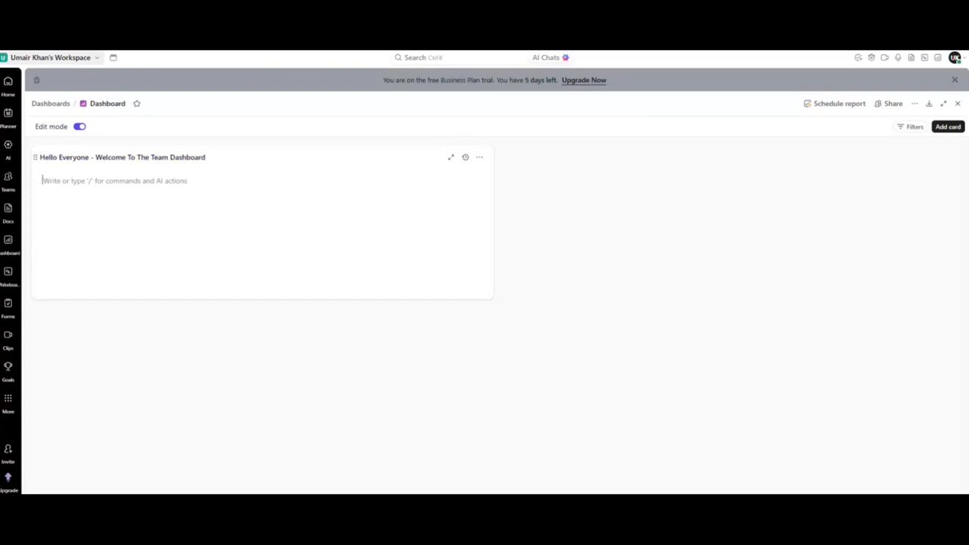
{"action": "type", "text": "/"}
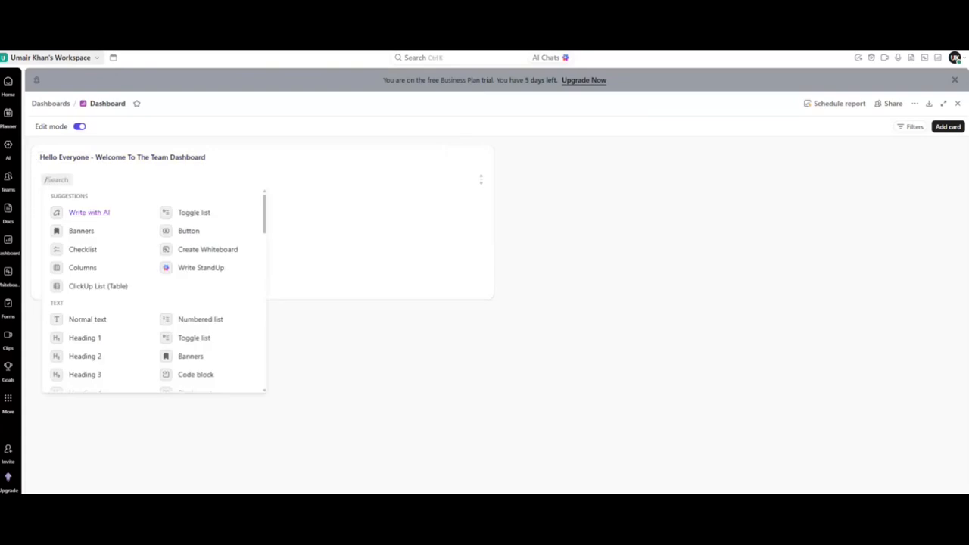
{"action": "type", "text": "a"}
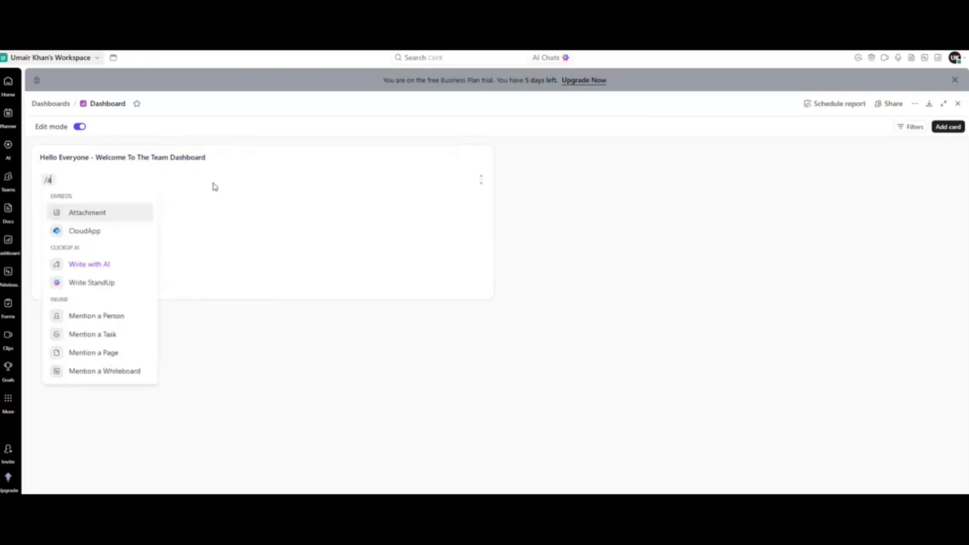
{"action": "left_click", "coordinate": [81, 218]}
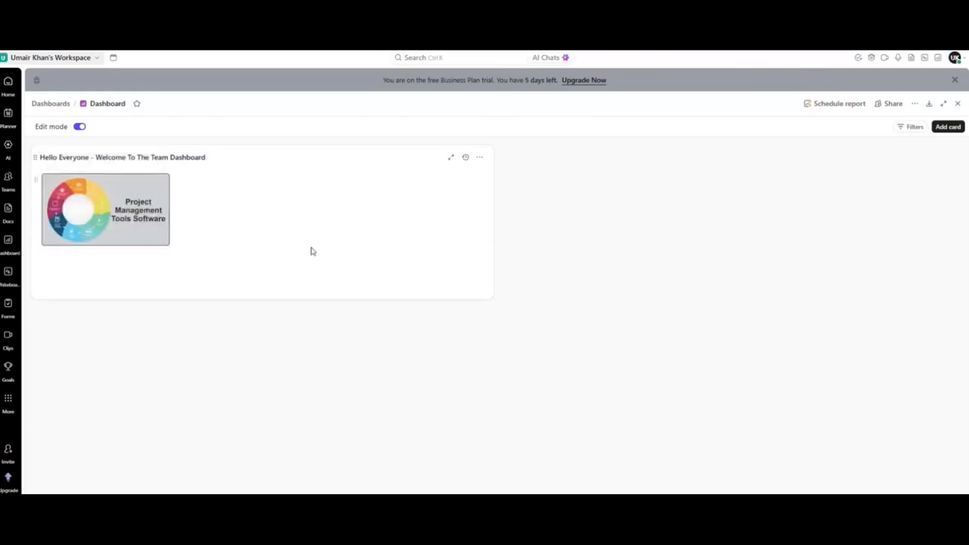
- Enlarge the image in the welcome card and narrow the card to about half its width so it fits around the image
{"action": "left_click", "coordinate": [167, 209]}
{"action": "left_click_drag", "start_coordinate": [168, 210], "coordinate": [253, 182]}
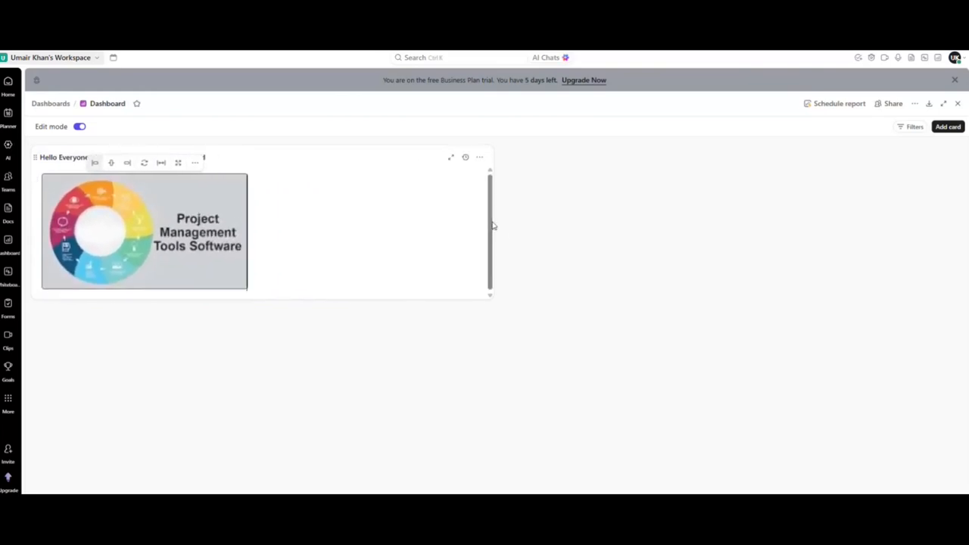
{"action": "left_click_drag", "start_coordinate": [493, 218], "coordinate": [266, 223]}
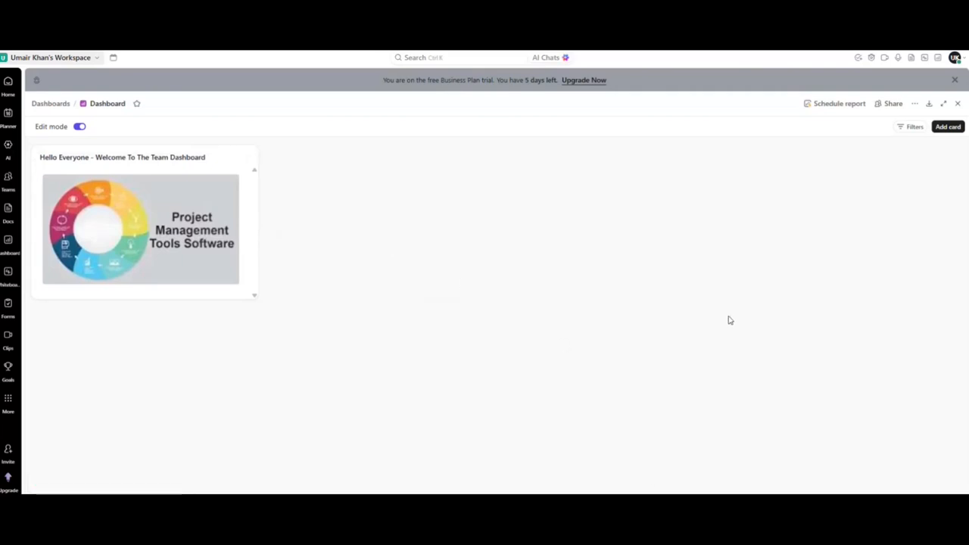
- Add an AI Executive Summary card and generate its summary for Project 1 in Team Space
{"action": "left_click", "coordinate": [945, 126]}
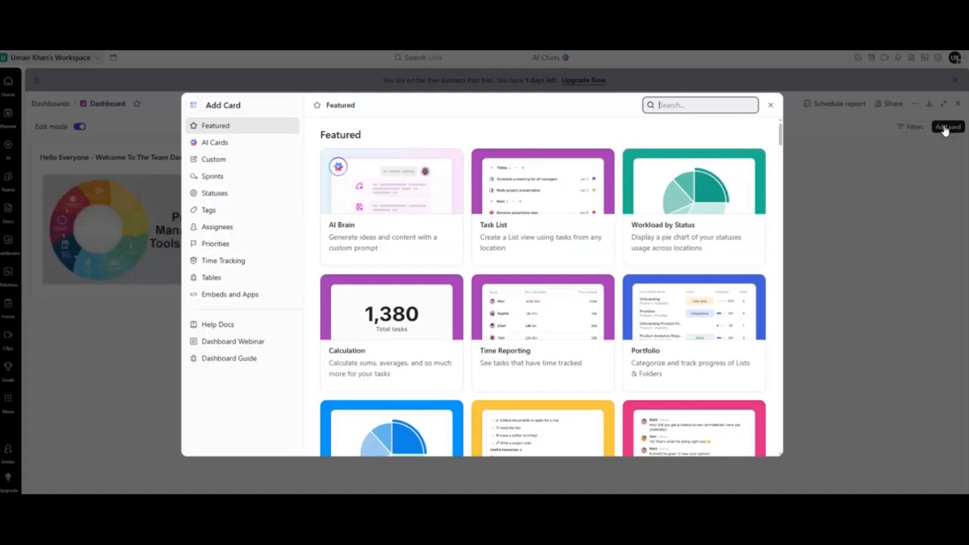
{"action": "type", "text": "AI su"}
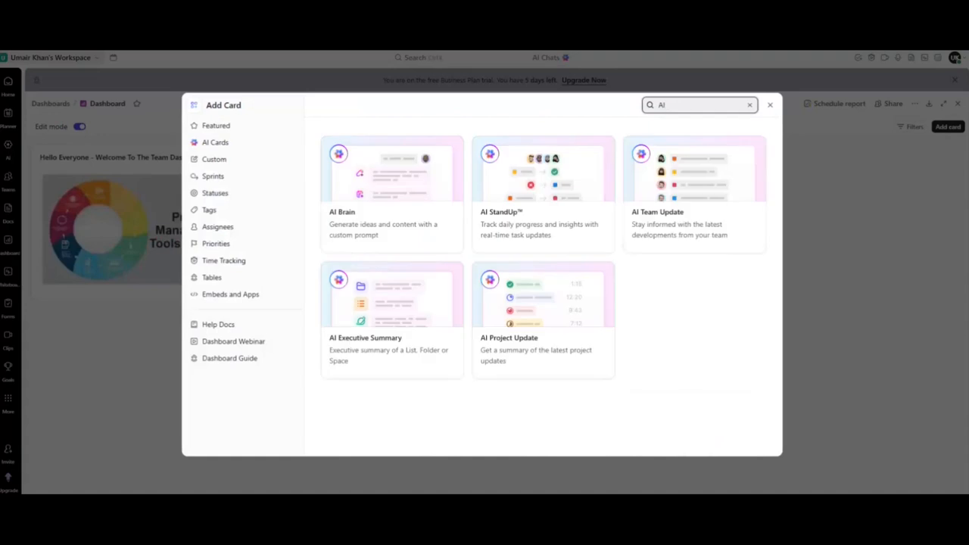
{"action": "left_click", "coordinate": [369, 345]}
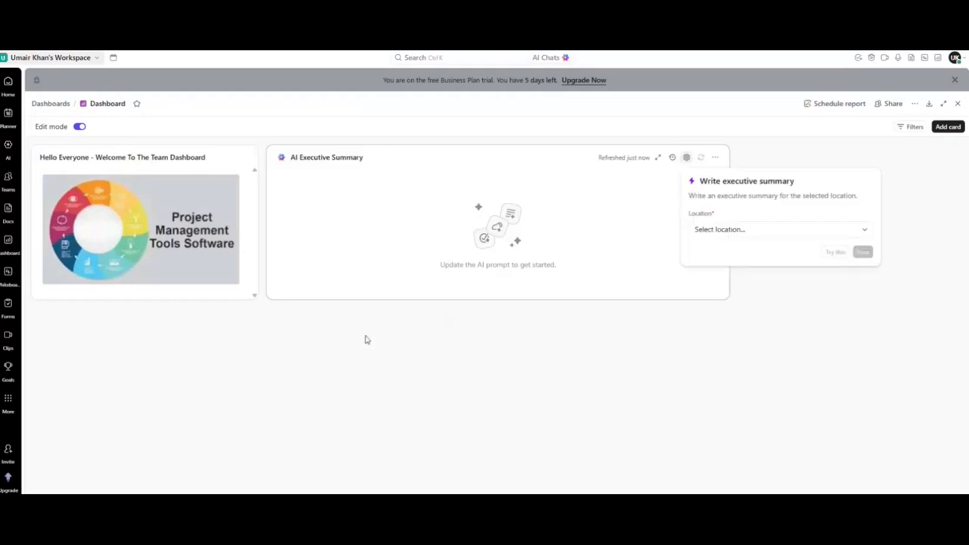
{"action": "left_click", "coordinate": [864, 230]}
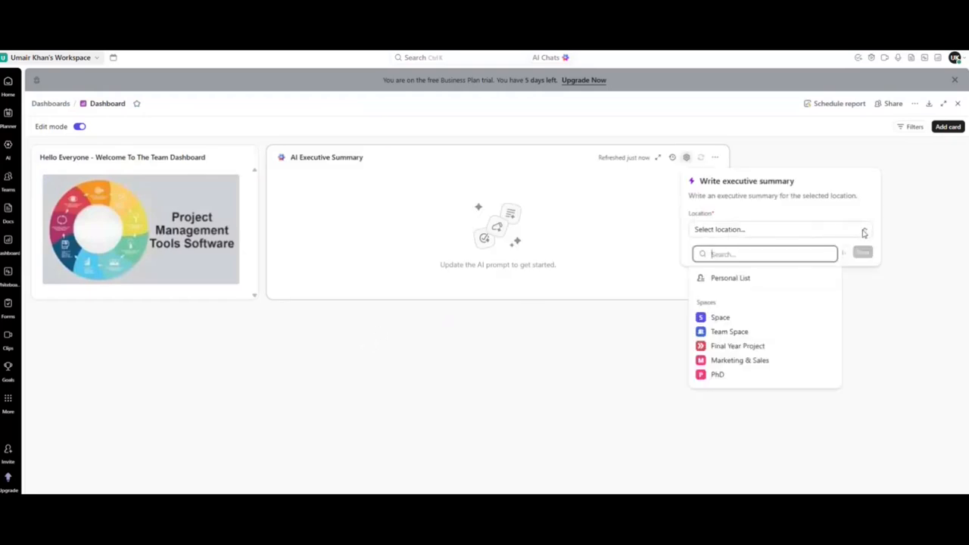
{"action": "left_click", "coordinate": [702, 334]}
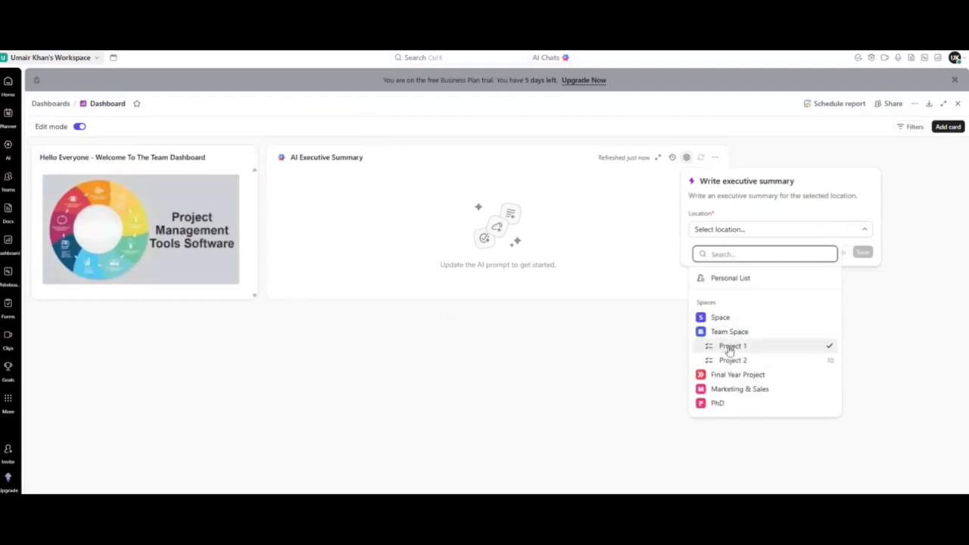
{"action": "left_click", "coordinate": [729, 348]}
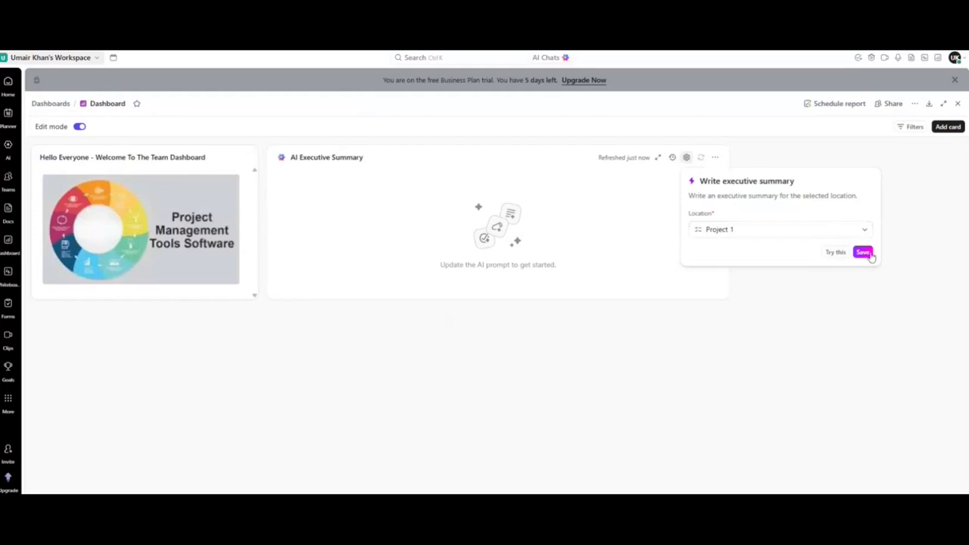
{"action": "left_click", "coordinate": [863, 252]}
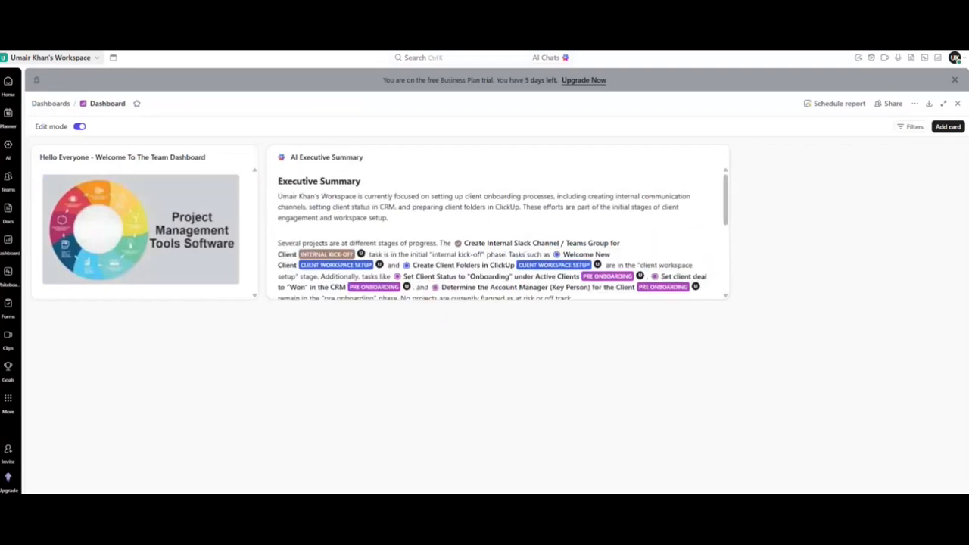
- Add a Task List card to the dashboard with Project 1 from Team Space as its data source
{"action": "left_click", "coordinate": [946, 127]}
{"action": "type", "text": "t"}
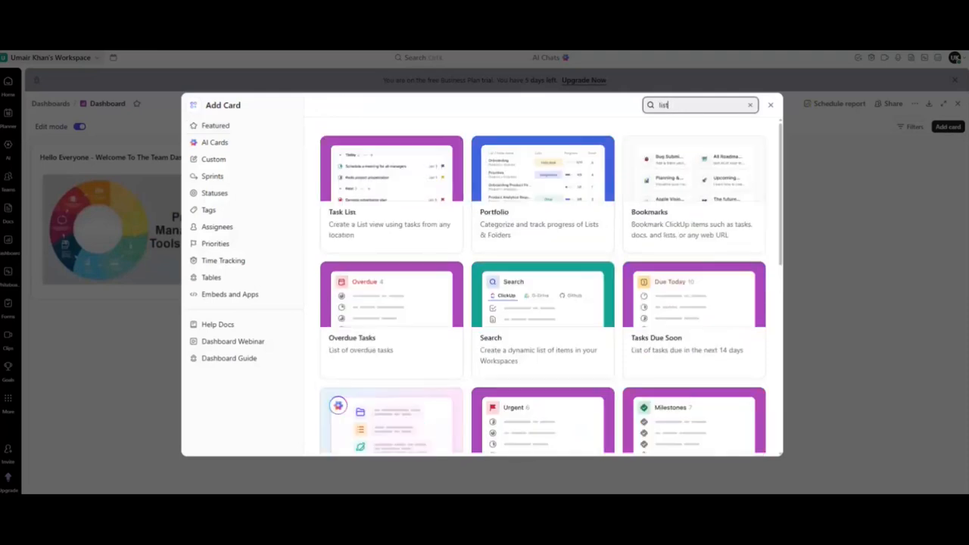
{"action": "left_click", "coordinate": [343, 215]}
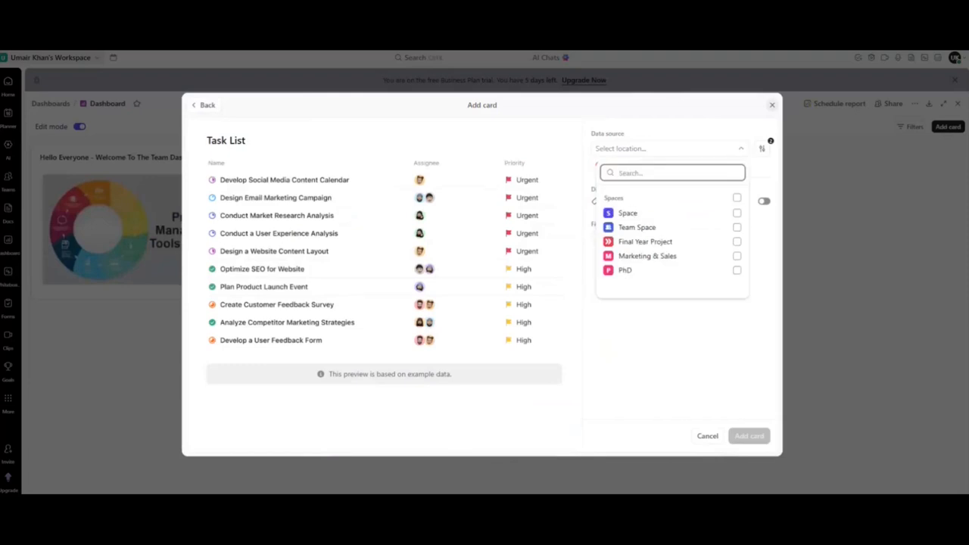
{"action": "left_click", "coordinate": [609, 212]}
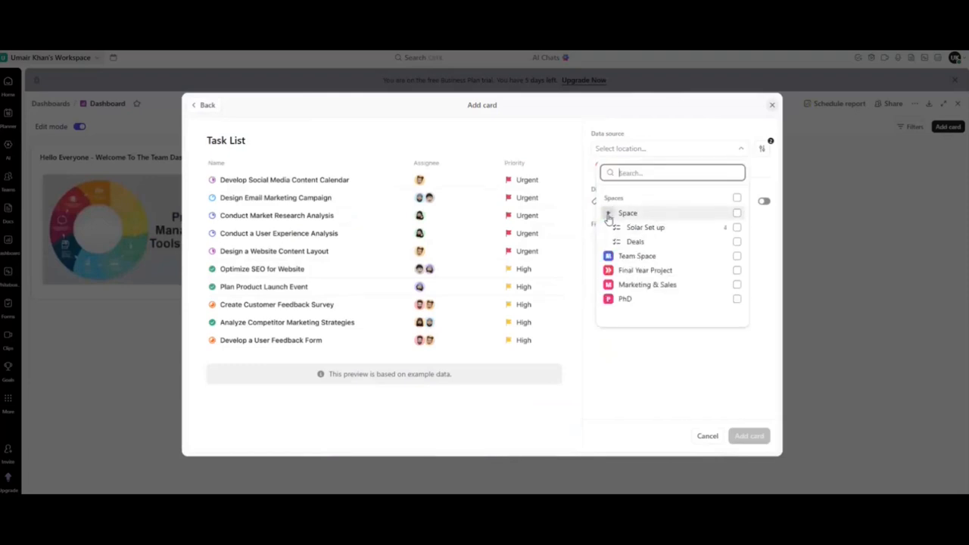
{"action": "left_click", "coordinate": [609, 257]}
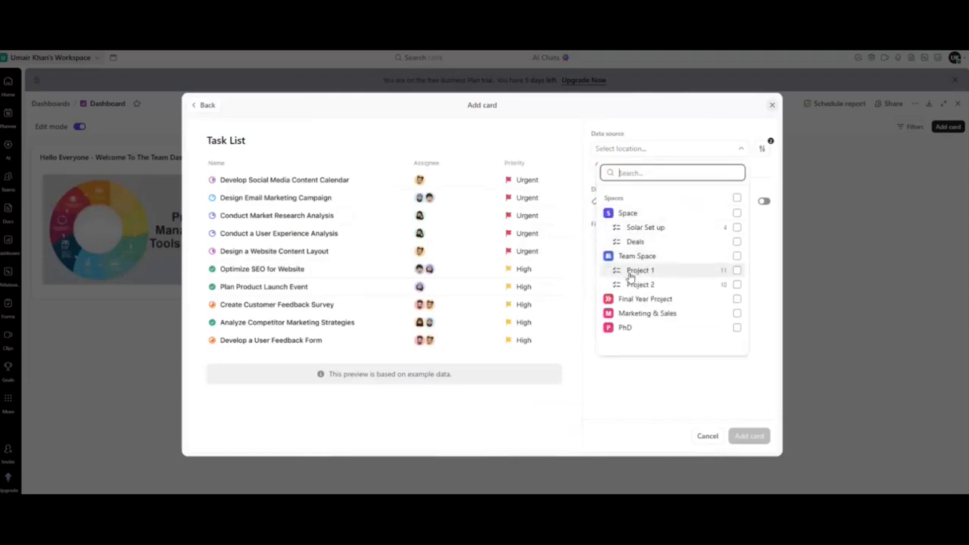
{"action": "left_click", "coordinate": [737, 270]}
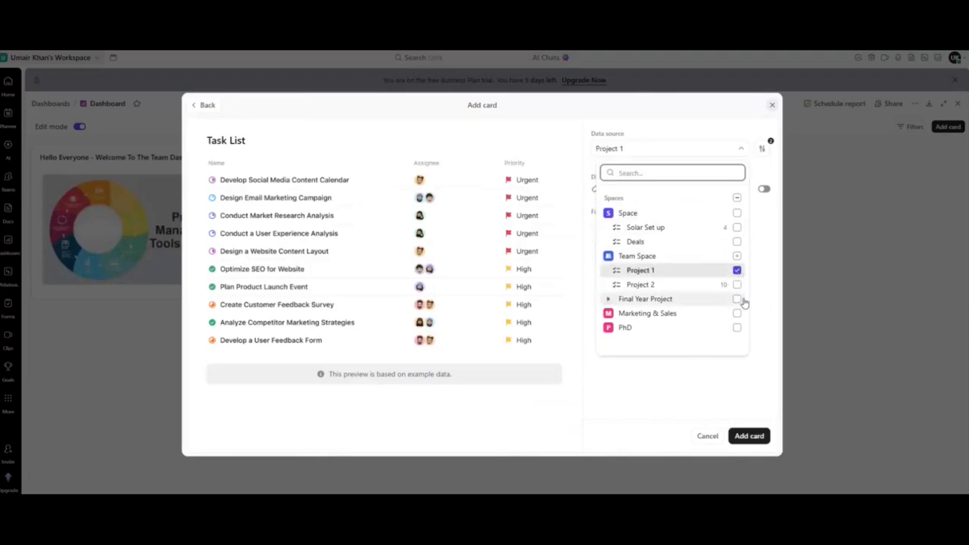
{"action": "left_click", "coordinate": [753, 443]}
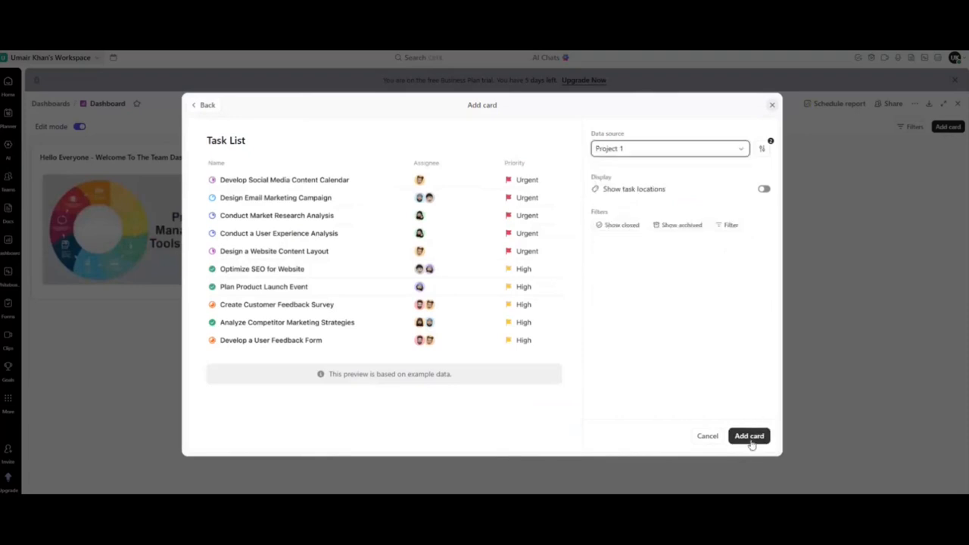
{"action": "left_click", "coordinate": [751, 438]}
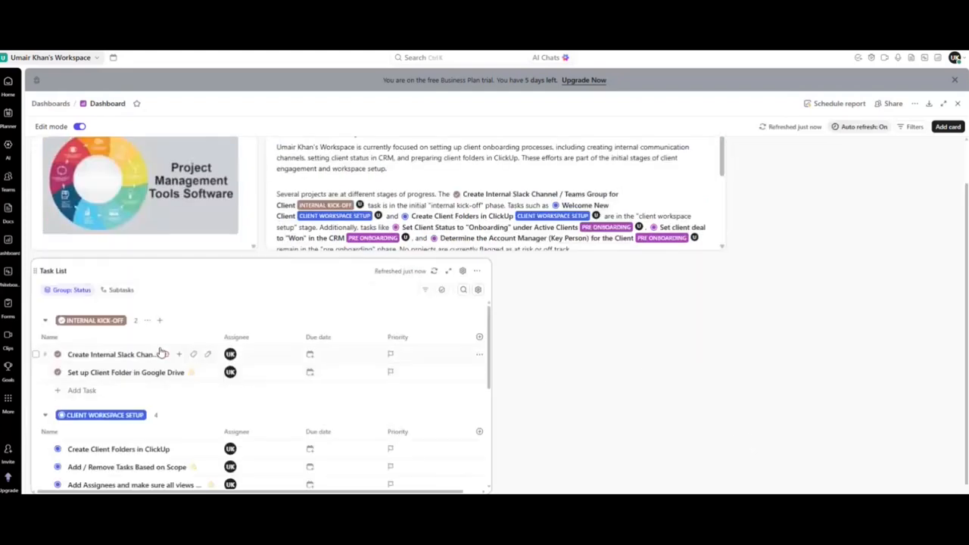
- Review the status groups in the Task List card and view the details of the "Create Internal Slack Channel / Teams Group for Client" task
{"action": "scroll", "coordinate": [205, 351], "scroll_direction": "down", "scroll_amount": 1}
{"action": "scroll", "coordinate": [205, 352], "scroll_direction": "down", "scroll_amount": 3}
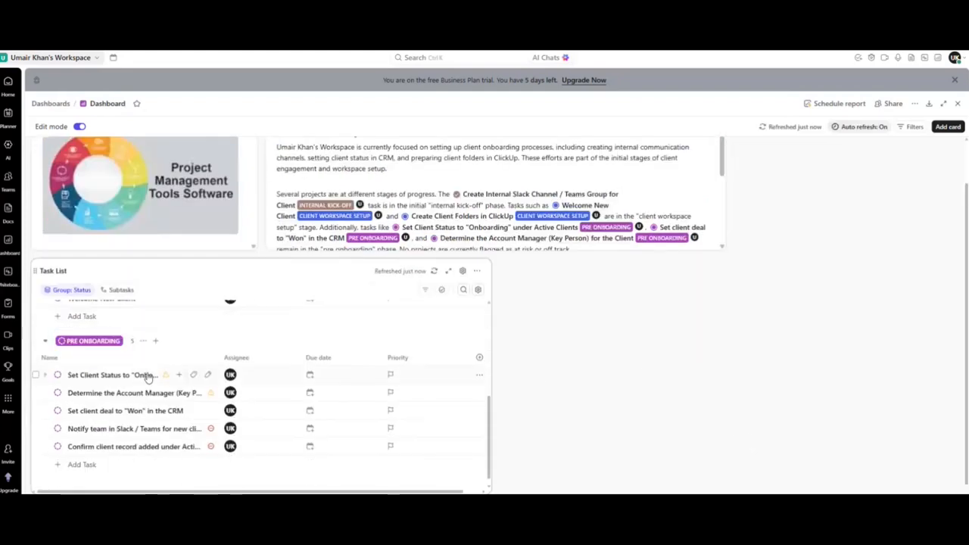
{"action": "scroll", "coordinate": [151, 398], "scroll_direction": "up", "scroll_amount": 4}
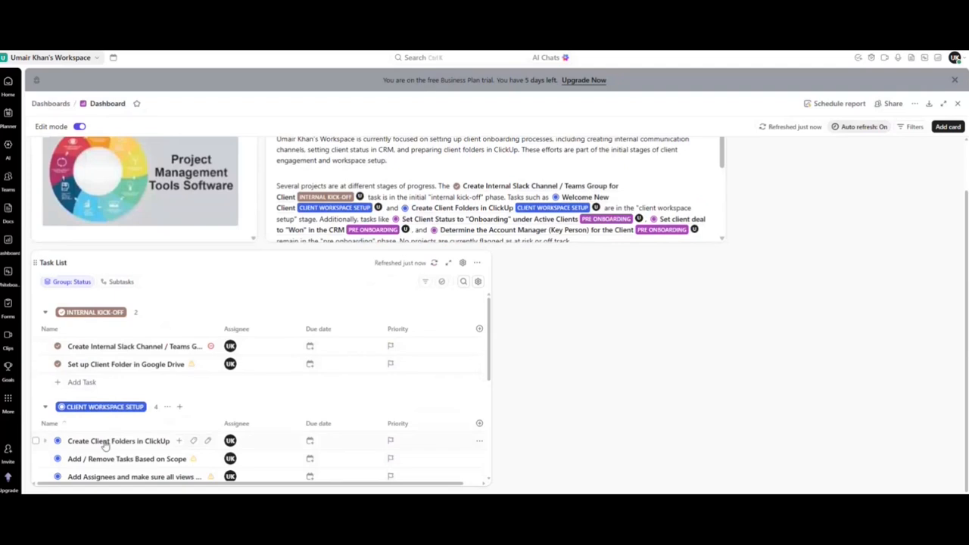
{"action": "scroll", "coordinate": [121, 443], "scroll_direction": "down", "scroll_amount": 2}
{"action": "scroll", "coordinate": [121, 424], "scroll_direction": "up", "scroll_amount": 2}
{"action": "left_click", "coordinate": [104, 348]}
{"action": "key", "text": "ctrl+a"}
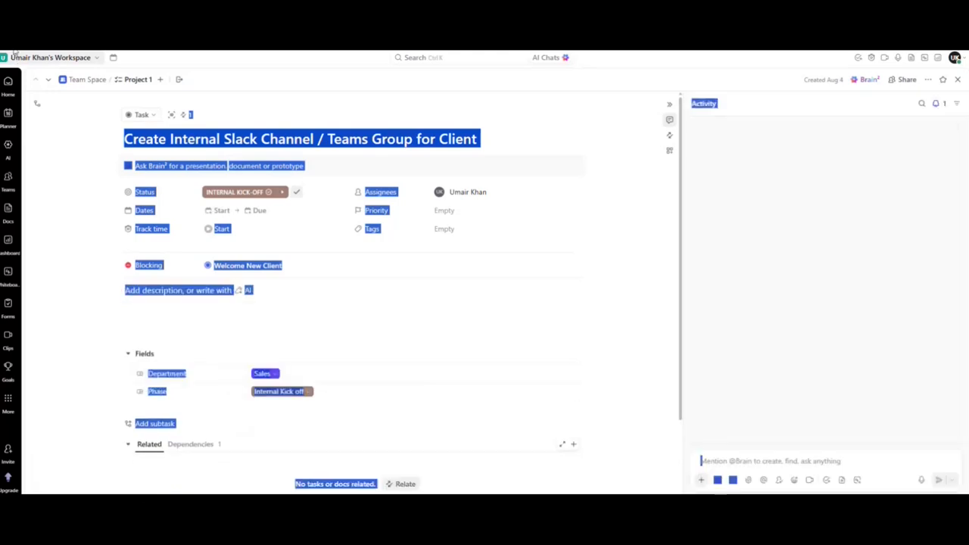
{"action": "left_click", "coordinate": [960, 81]}
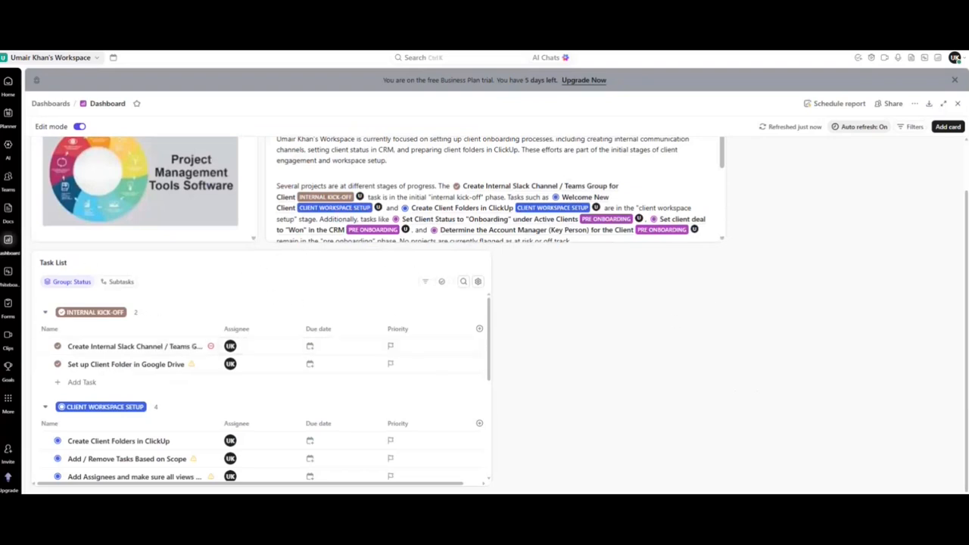
- Return to the Project 1 list and show its Progress Update view
{"action": "mouse_move", "coordinate": [6, 246]}
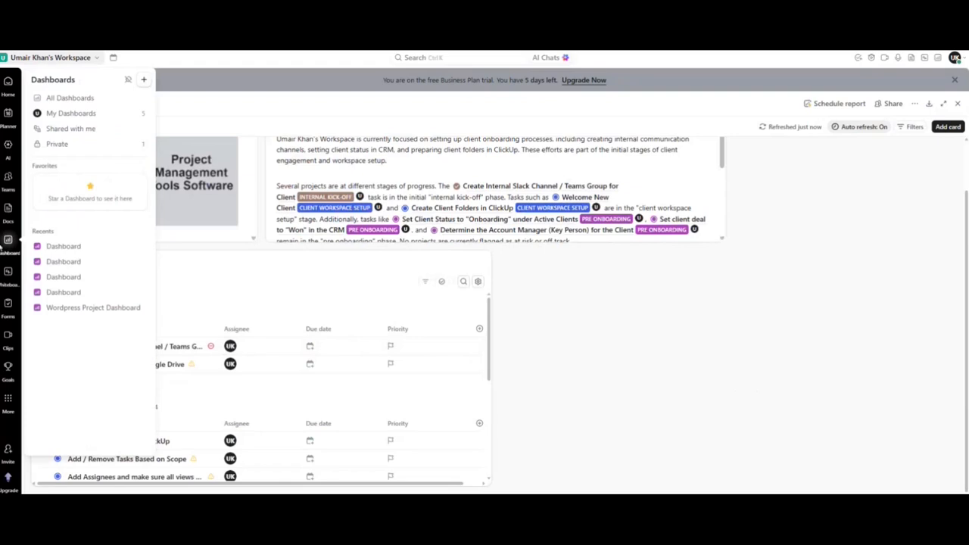
{"action": "mouse_move", "coordinate": [9, 208]}
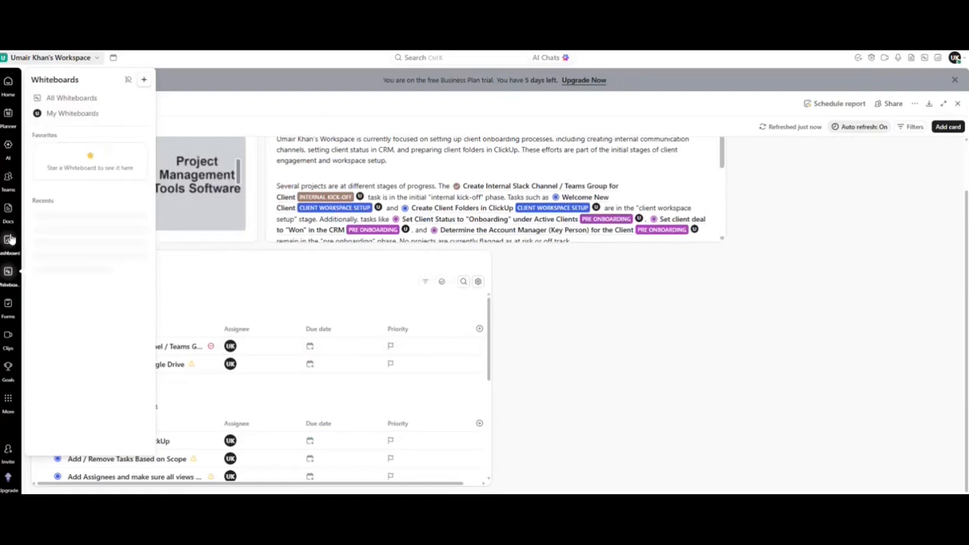
{"action": "left_click", "coordinate": [7, 101]}
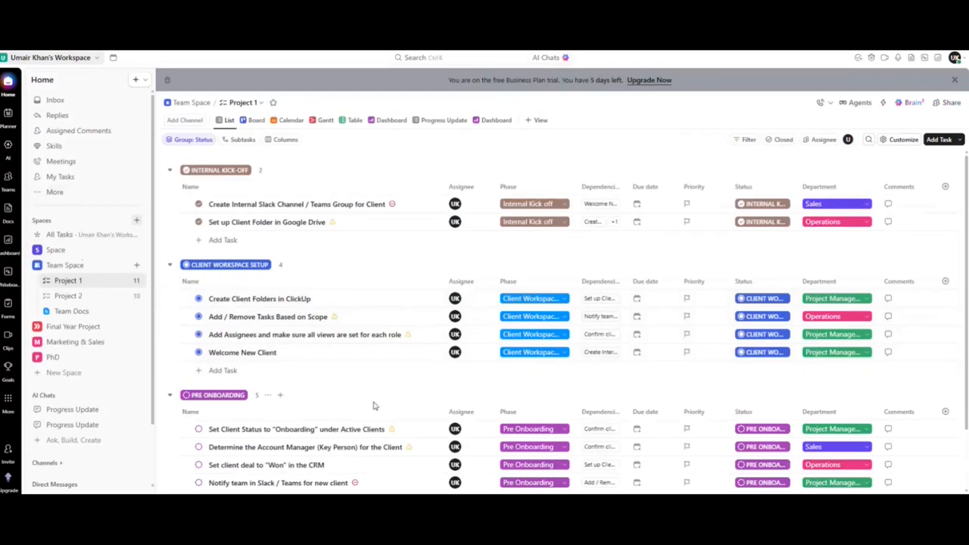
{"action": "left_click", "coordinate": [441, 123]}
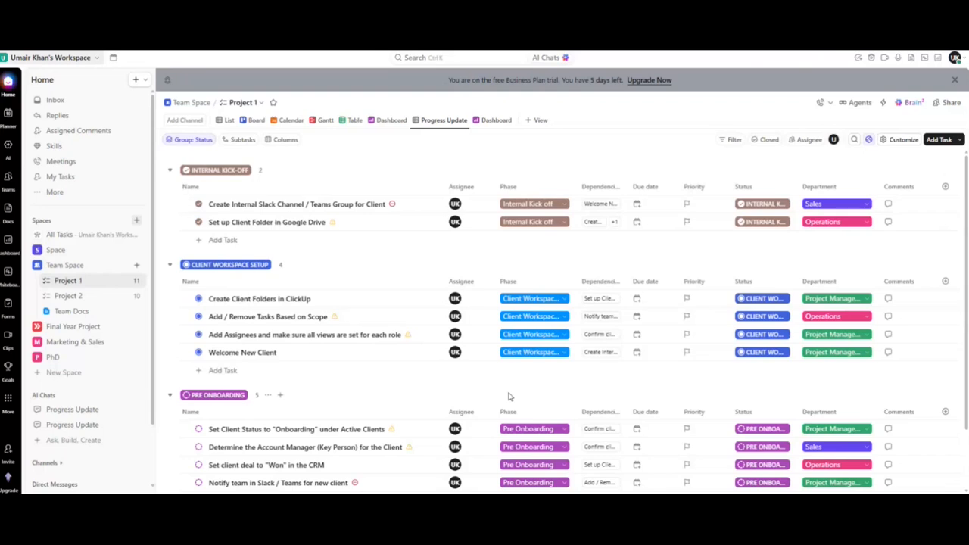
- Enable link sharing with anyone for the Progress Update view and copy its public link
{"action": "left_click", "coordinate": [443, 124]}
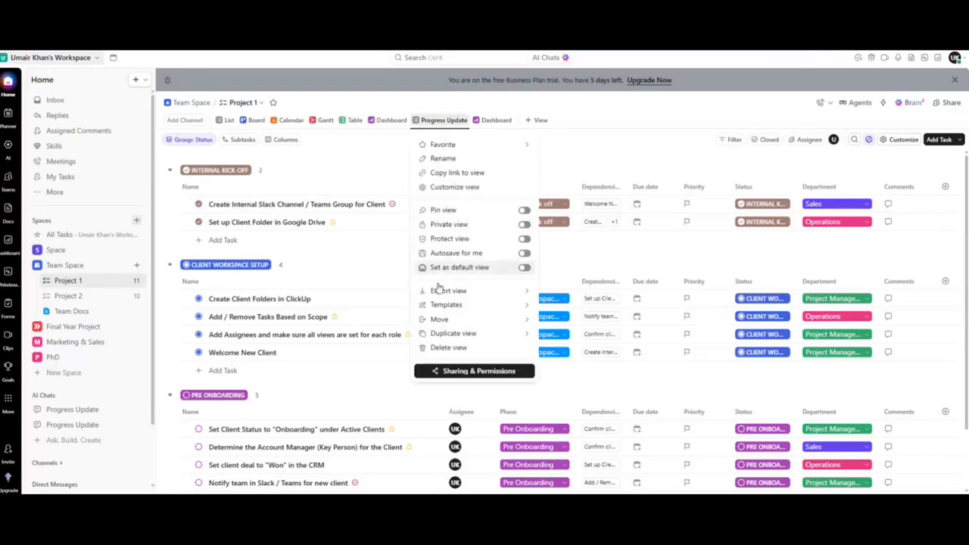
{"action": "left_click", "coordinate": [464, 372]}
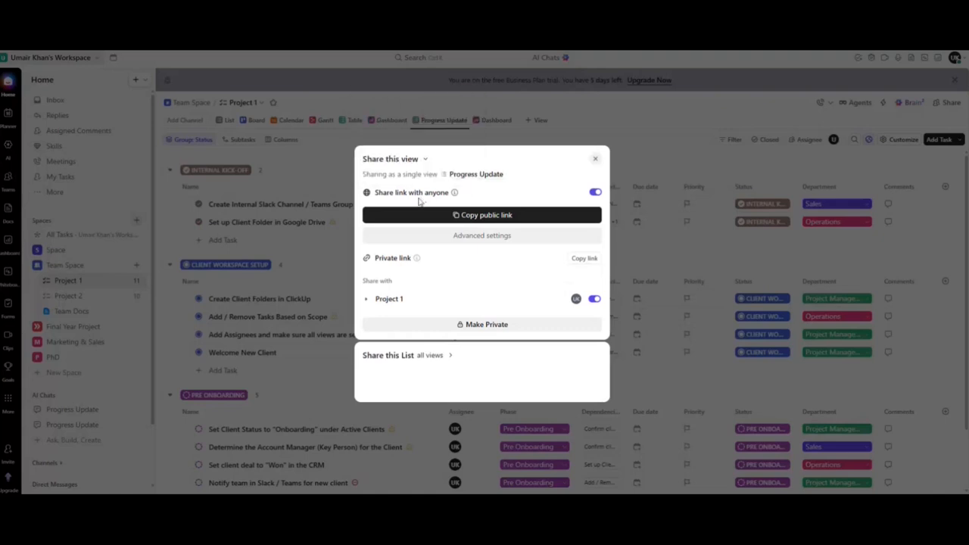
{"action": "left_click", "coordinate": [596, 193]}
{"action": "left_click", "coordinate": [595, 215]}
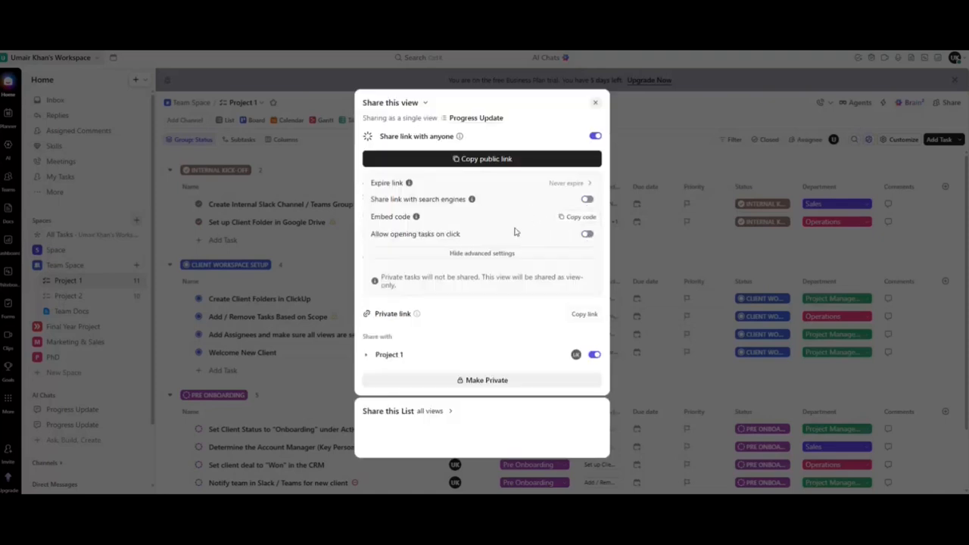
{"action": "left_click", "coordinate": [460, 165]}
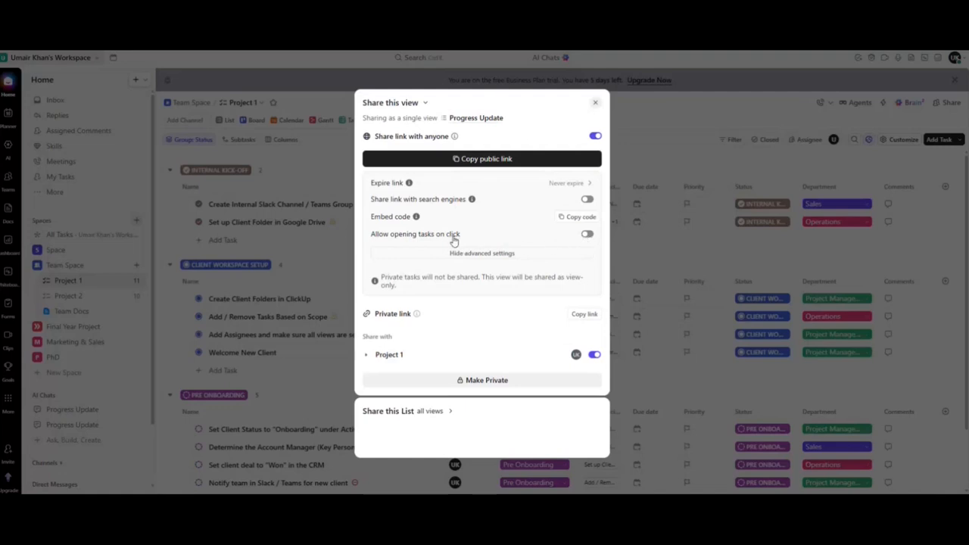
{"action": "left_click", "coordinate": [513, 162]}
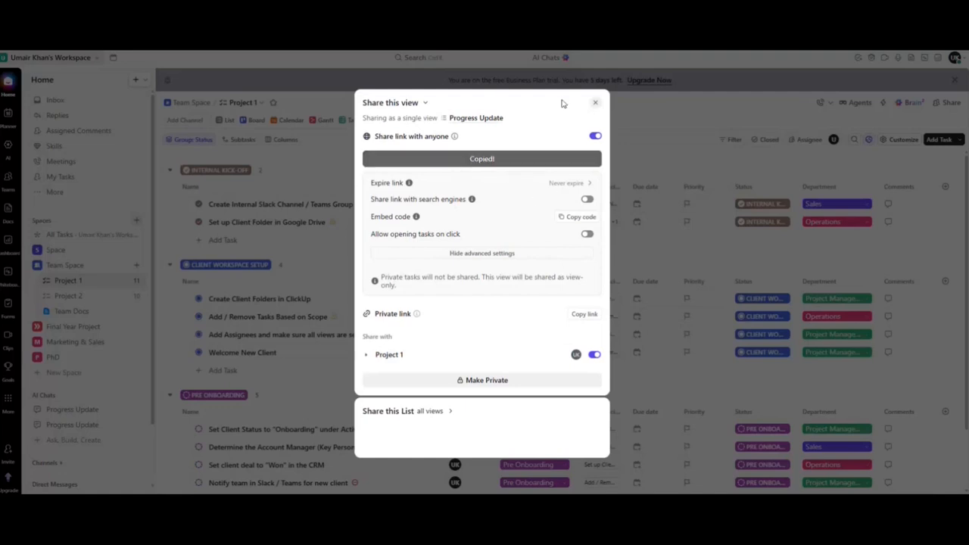
{"action": "left_click", "coordinate": [595, 106]}
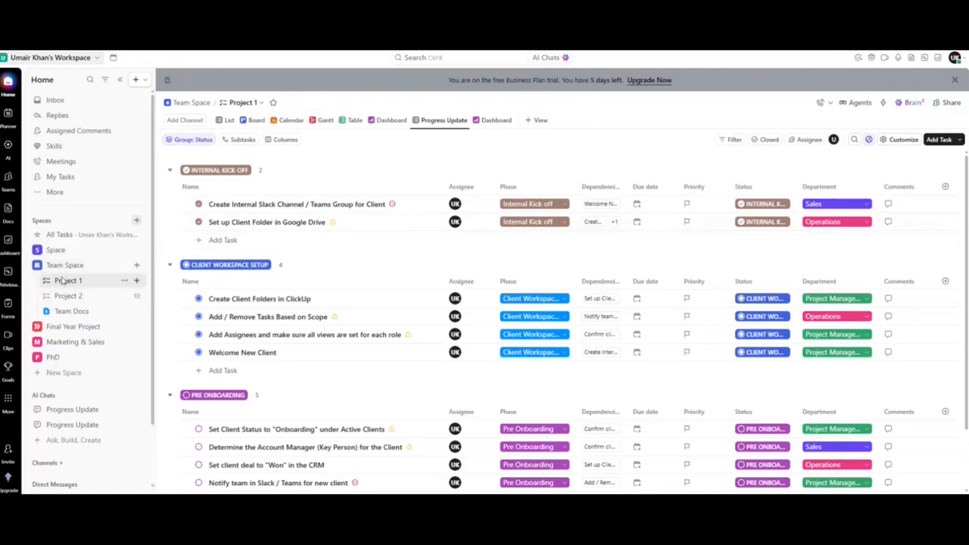
- Open the most recently viewed Project 1 dashboard from the list of all dashboards and look over its cards
{"action": "left_click", "coordinate": [14, 250]}
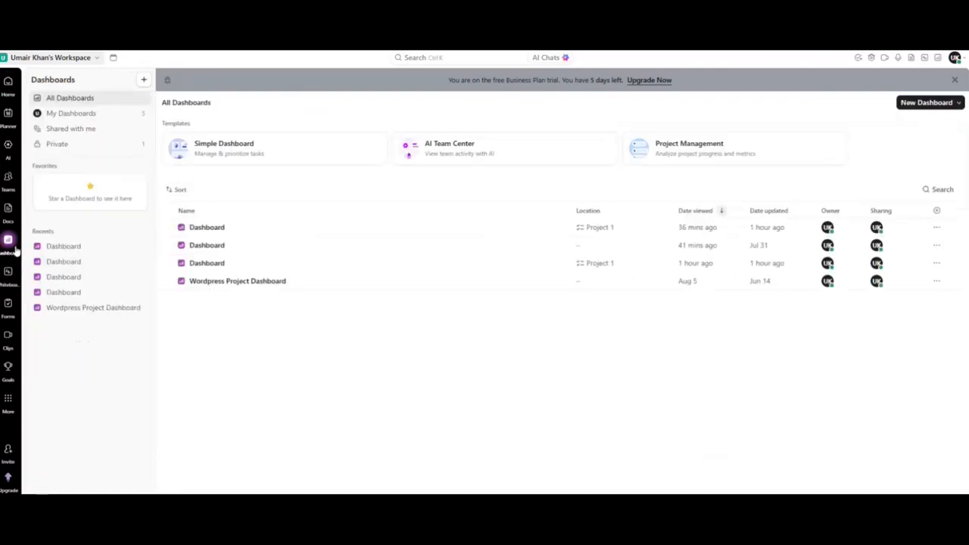
{"action": "left_click", "coordinate": [207, 227]}
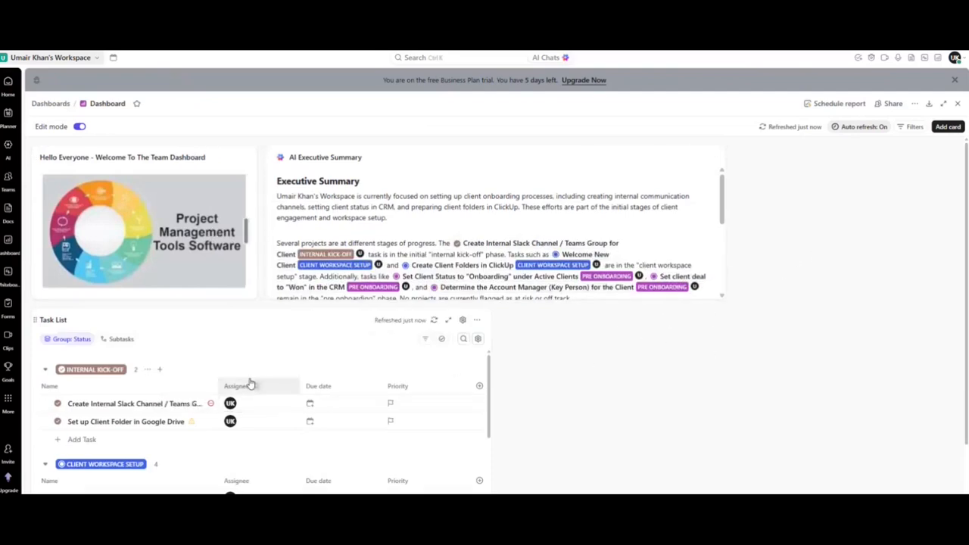
{"action": "scroll", "coordinate": [249, 383], "scroll_direction": "down", "scroll_amount": 3}
{"action": "scroll", "coordinate": [169, 432], "scroll_direction": "up", "scroll_amount": 3}
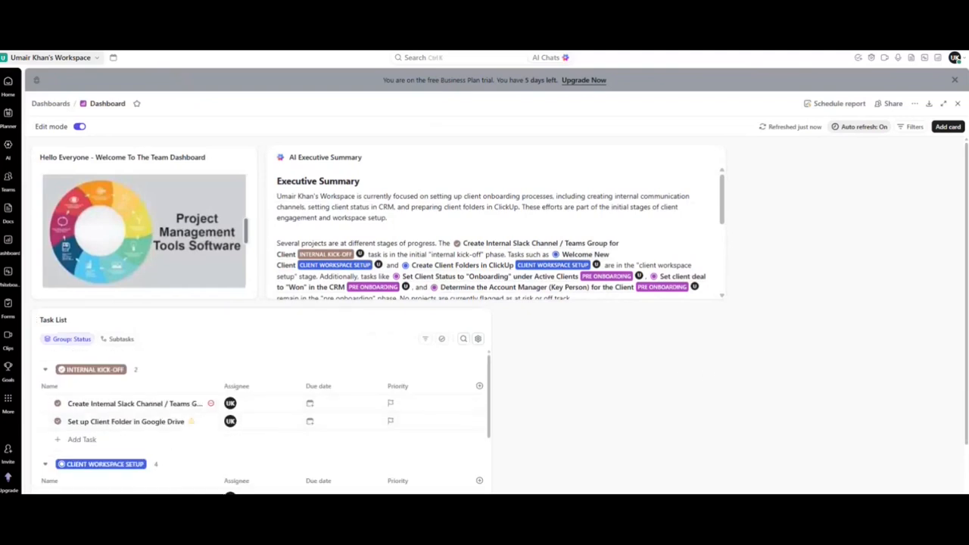
- Start a Custom Embed card on the dashboard and paste the copied public view link as its embed URL
{"action": "left_click", "coordinate": [948, 127]}
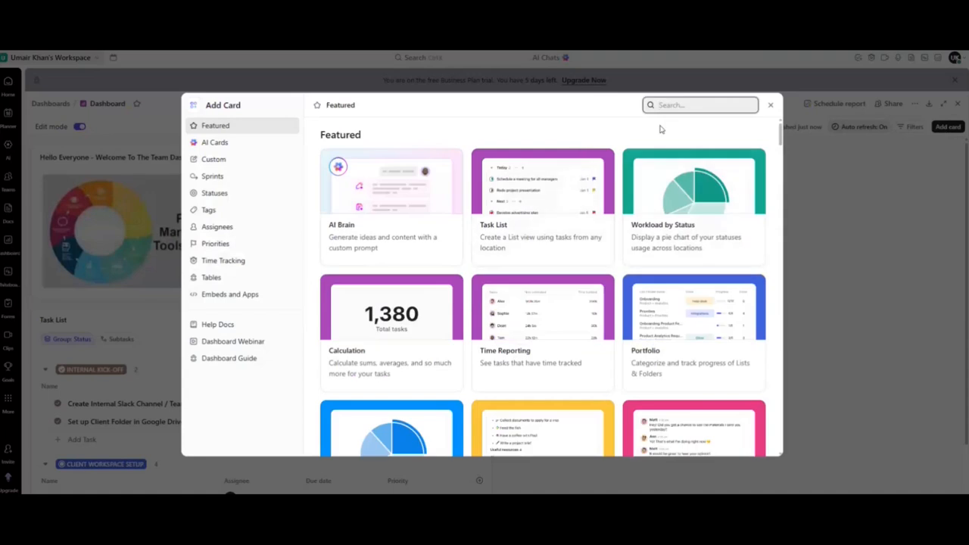
{"action": "type", "text": "emb"}
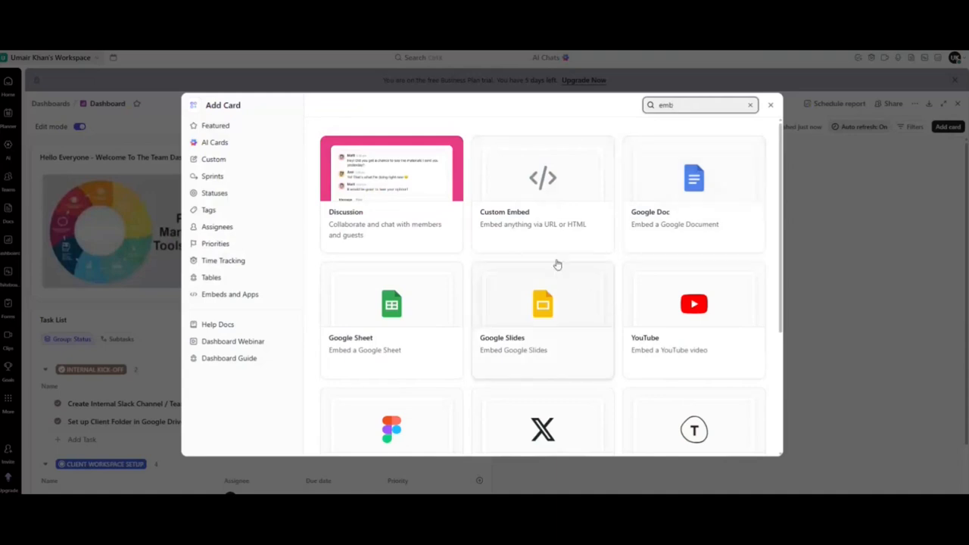
{"action": "left_click", "coordinate": [513, 219]}
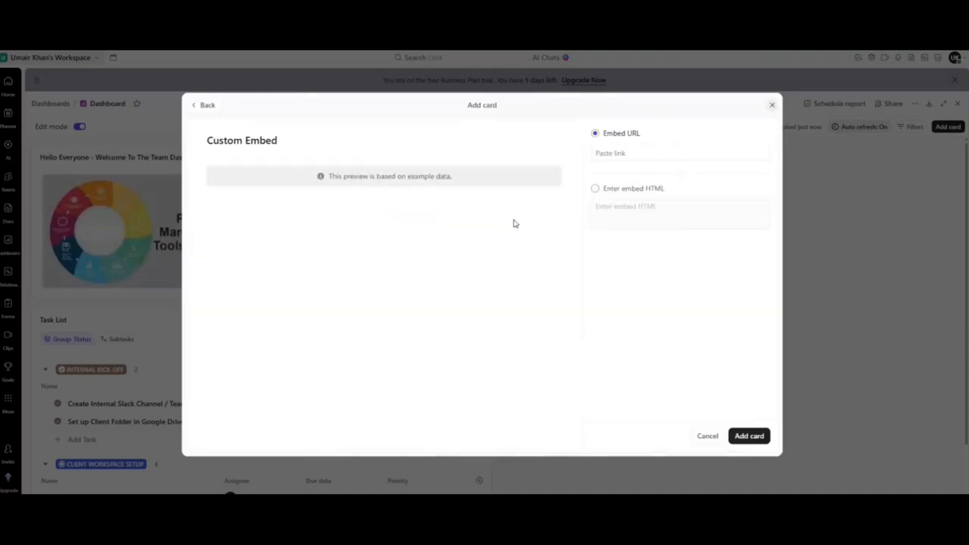
{"action": "left_click", "coordinate": [636, 153]}
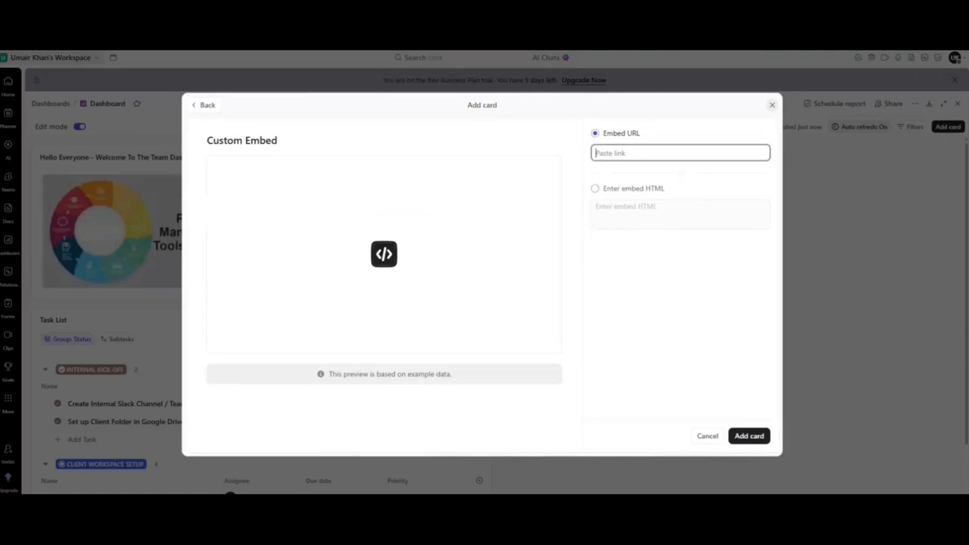
{"action": "key", "text": "ctrl+v"}
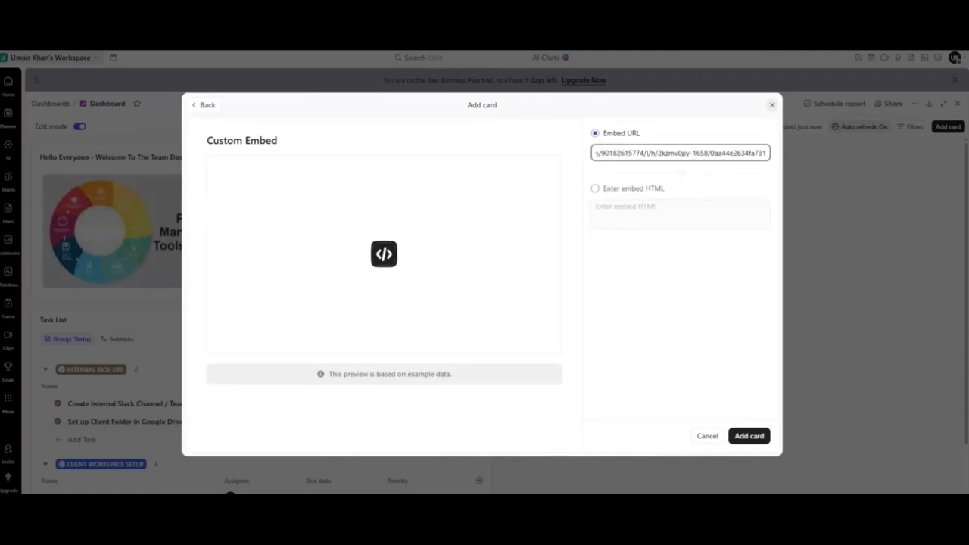
- Title the embed card "Customized Progress", add it to the dashboard and look through the embedded view
{"action": "triple_click", "coordinate": [277, 140]}
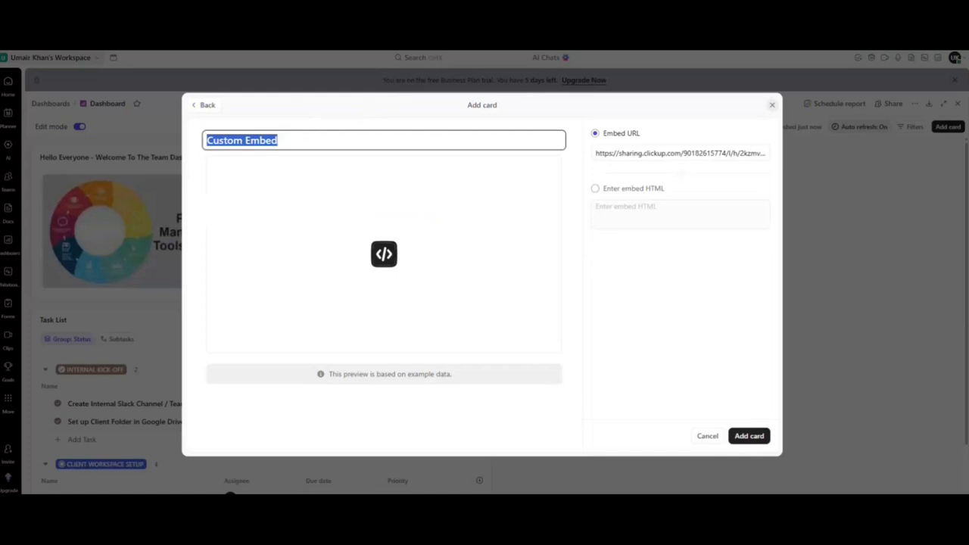
{"action": "type", "text": "Custom"}
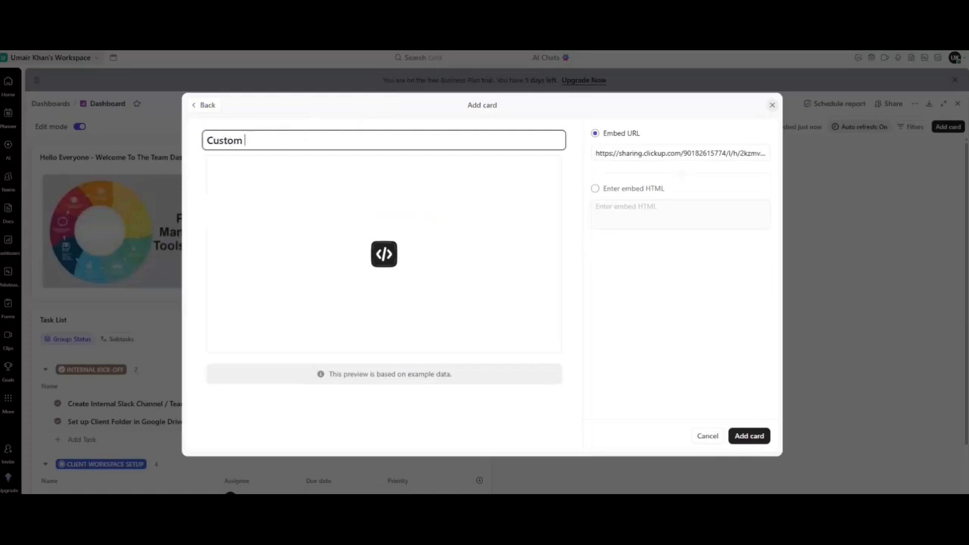
{"action": "type", "text": "ized Progress"}
{"action": "left_click", "coordinate": [749, 435]}
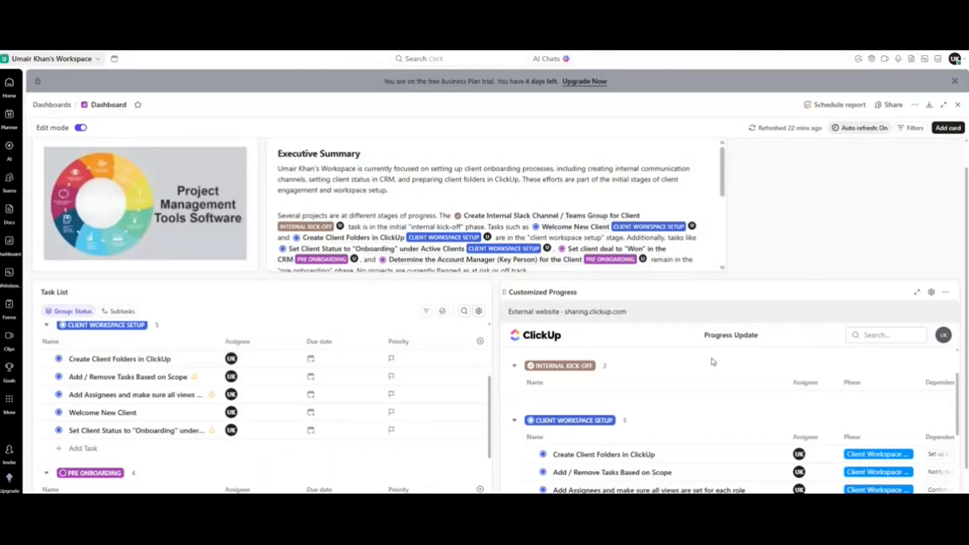
{"action": "scroll", "coordinate": [729, 382], "scroll_direction": "down", "scroll_amount": 1}
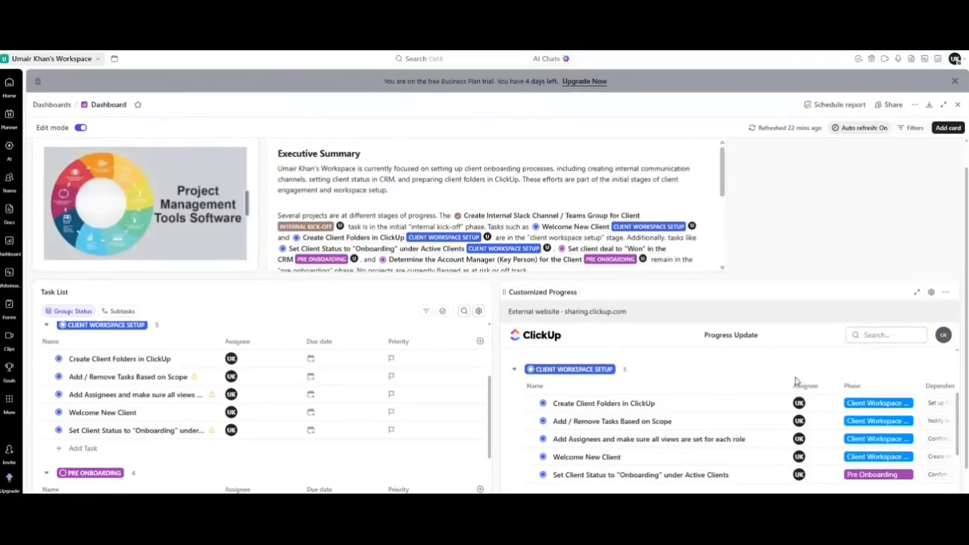
- Browse the available dashboard cards and choose the Battery Chart card
{"action": "left_click", "coordinate": [947, 128]}
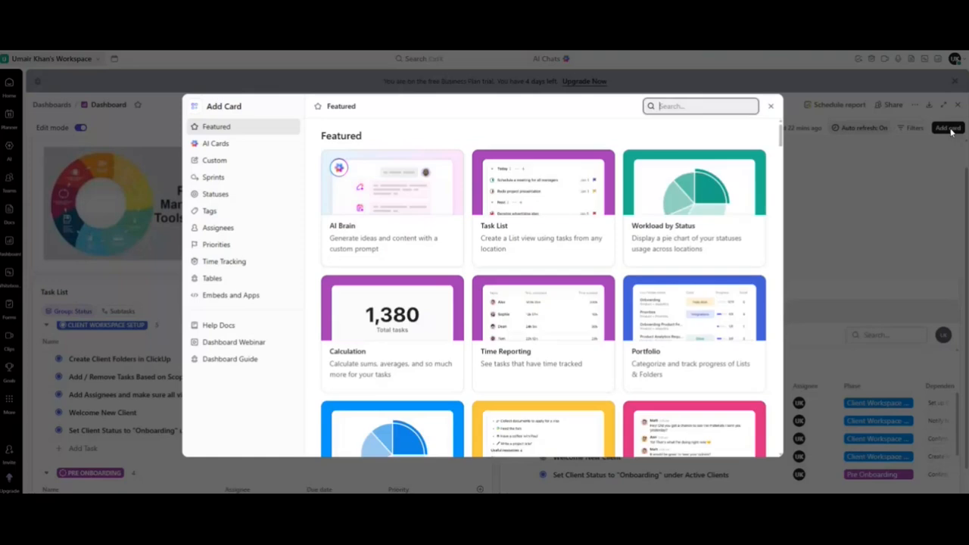
{"action": "type", "text": "bur"}
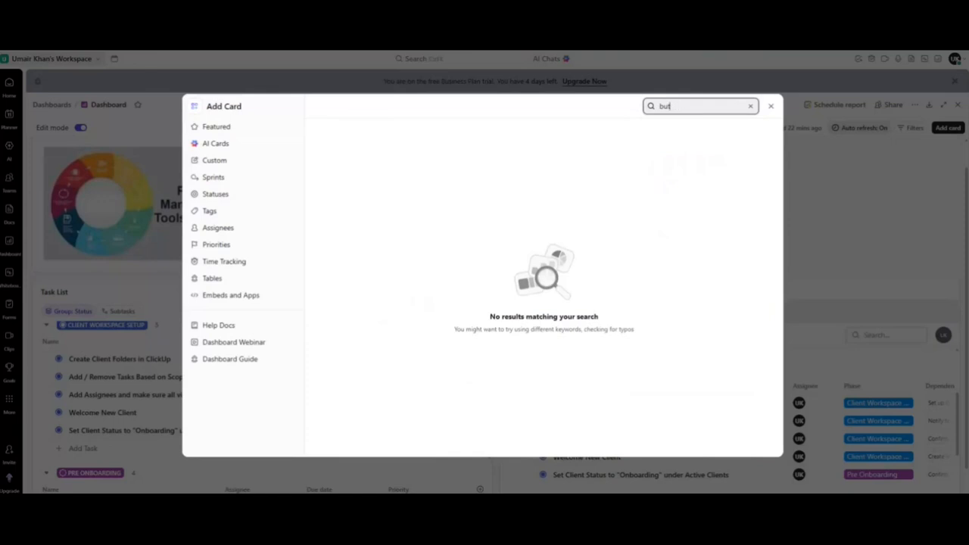
{"action": "type", "text": "ott"}
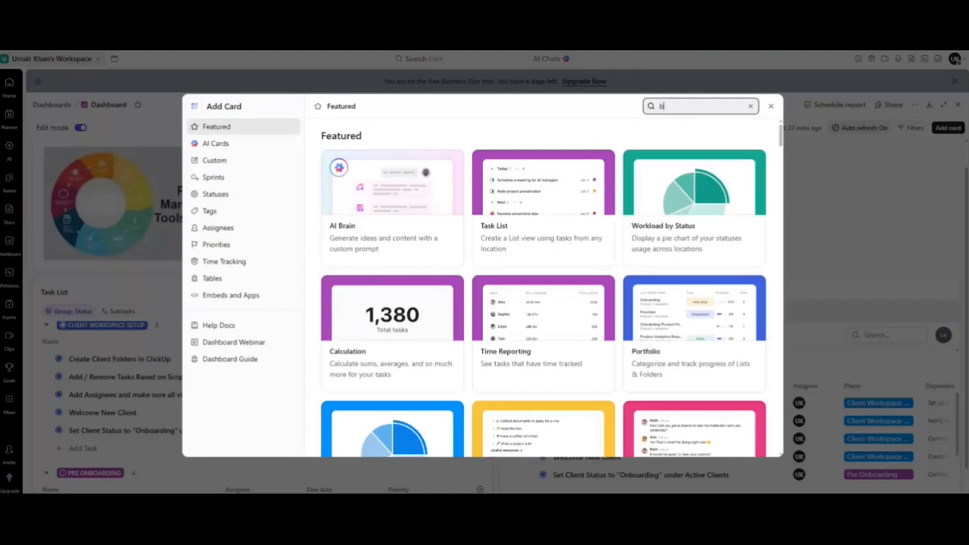
{"action": "scroll", "coordinate": [647, 242], "scroll_direction": "down", "scroll_amount": 3}
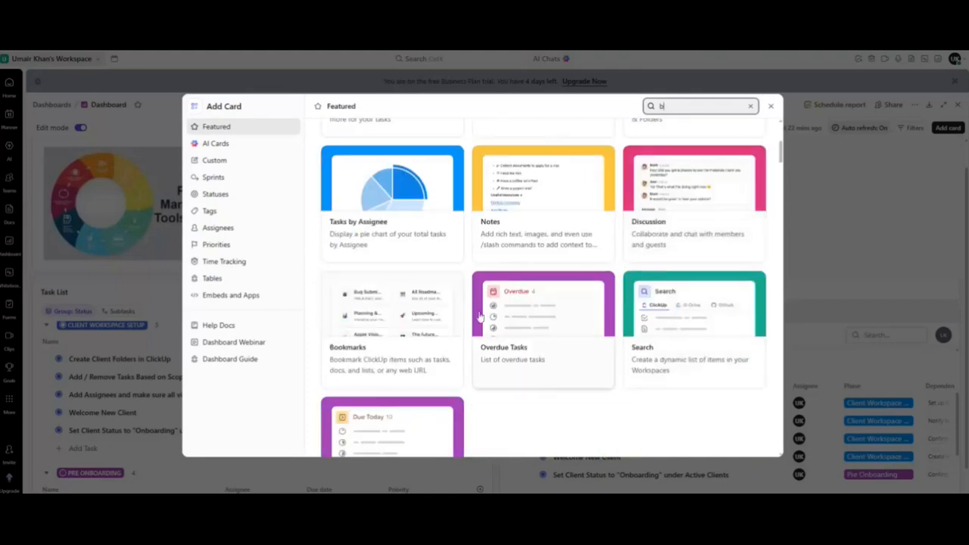
{"action": "scroll", "coordinate": [442, 308], "scroll_direction": "down", "scroll_amount": 3}
{"action": "scroll", "coordinate": [442, 307], "scroll_direction": "down", "scroll_amount": 6}
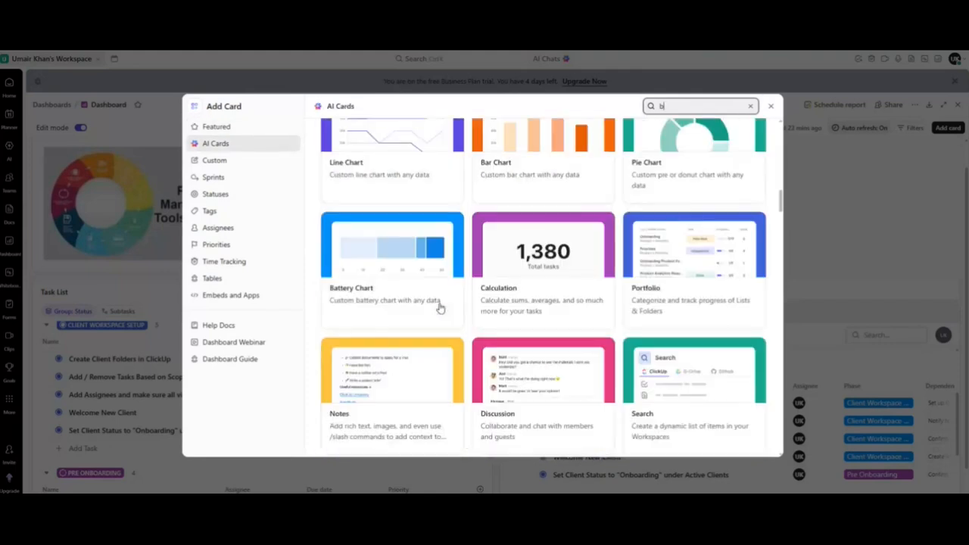
{"action": "left_click", "coordinate": [351, 298]}
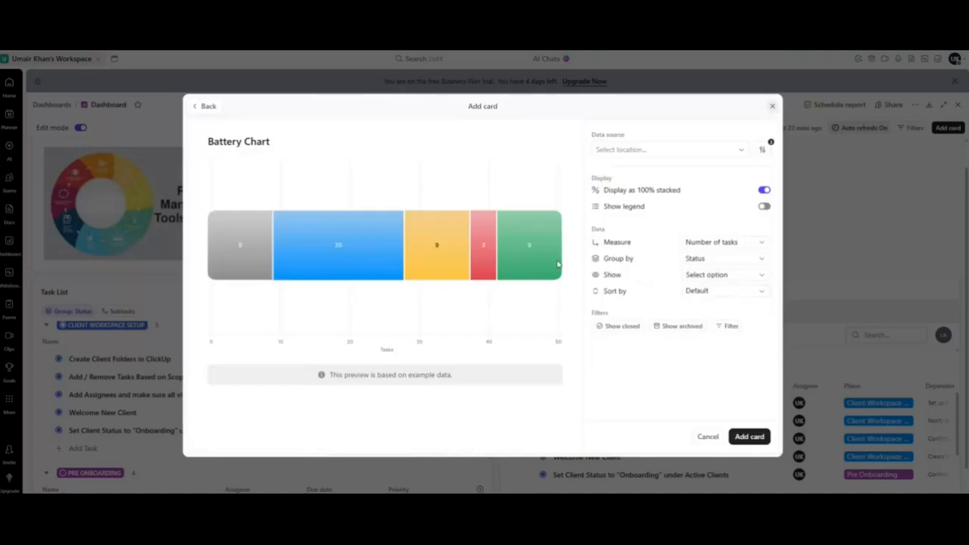
- Group the Battery Chart by Status and add it to the dashboard
{"action": "left_click", "coordinate": [720, 265]}
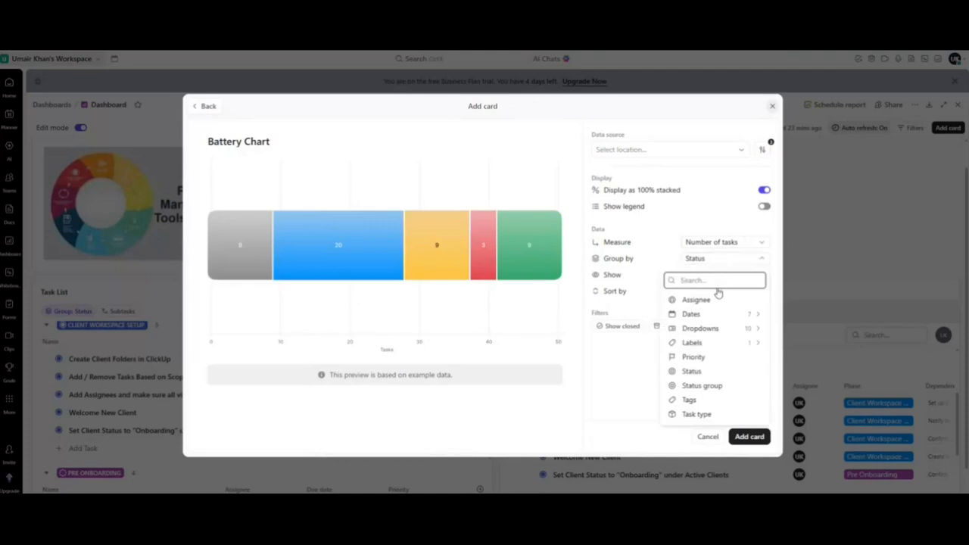
{"action": "left_click", "coordinate": [712, 373]}
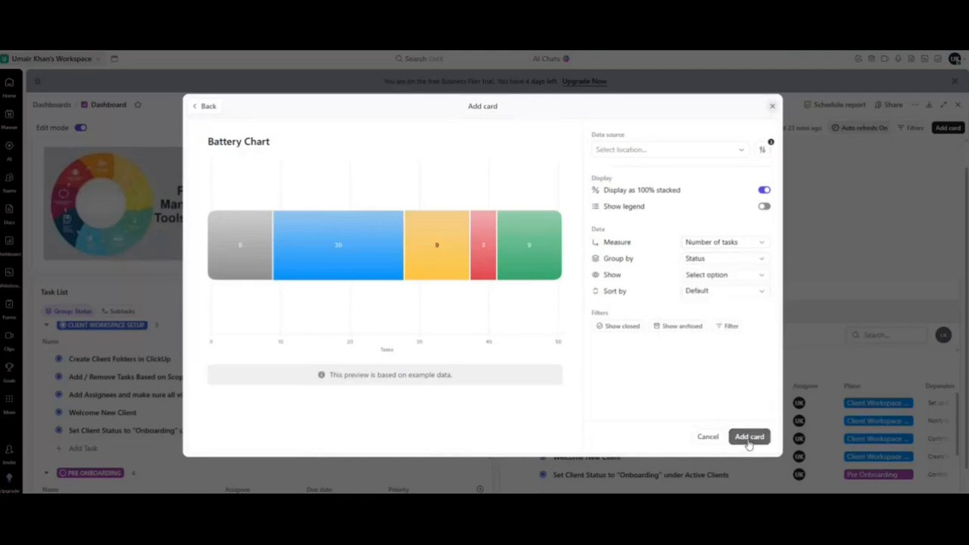
{"action": "left_click", "coordinate": [748, 437]}
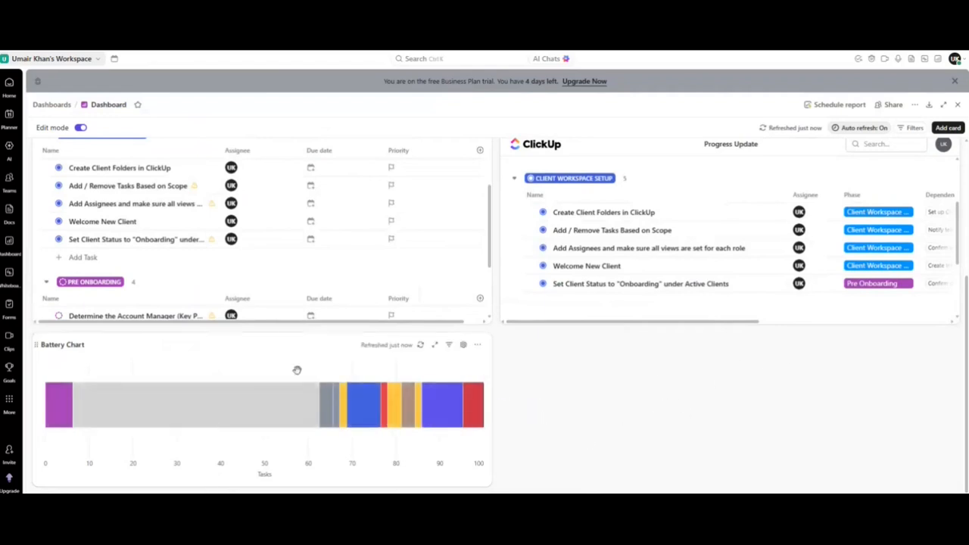
{"action": "scroll", "coordinate": [821, 386], "scroll_direction": "up", "scroll_amount": 3}
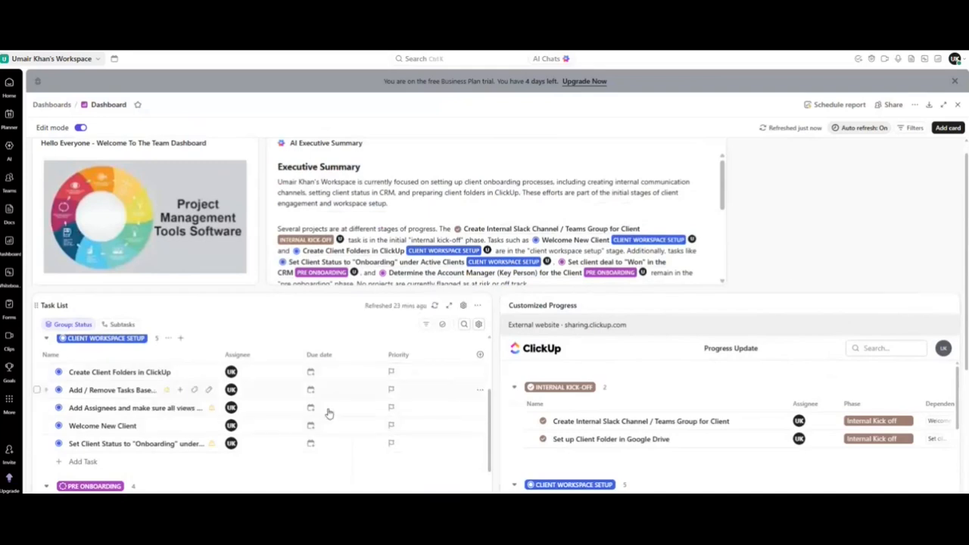
- Try to create a scheduled email report of the dashboard, repeating weekly on Tuesday at 8:00 am, and close the report setup
{"action": "left_click", "coordinate": [914, 105]}
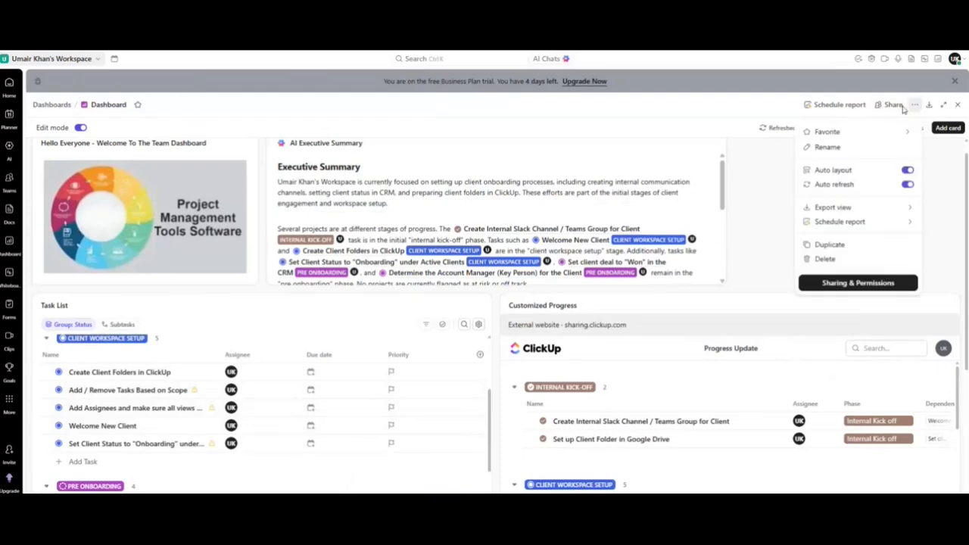
{"action": "left_click", "coordinate": [893, 106]}
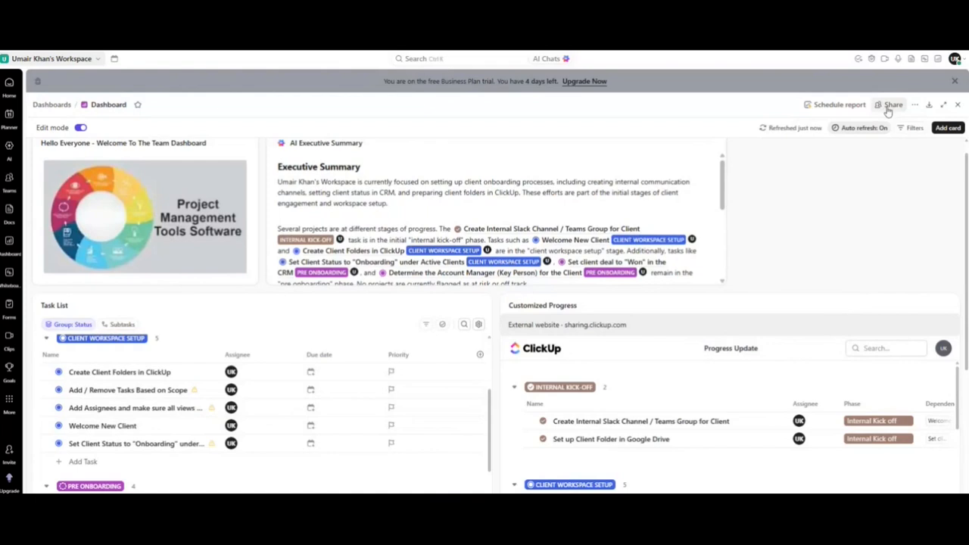
{"action": "left_click", "coordinate": [849, 110]}
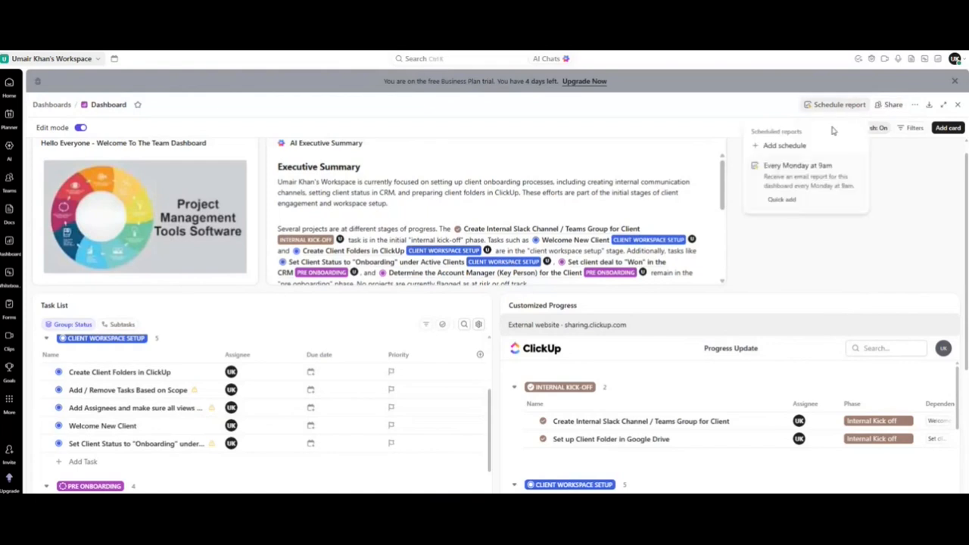
{"action": "left_click", "coordinate": [804, 146]}
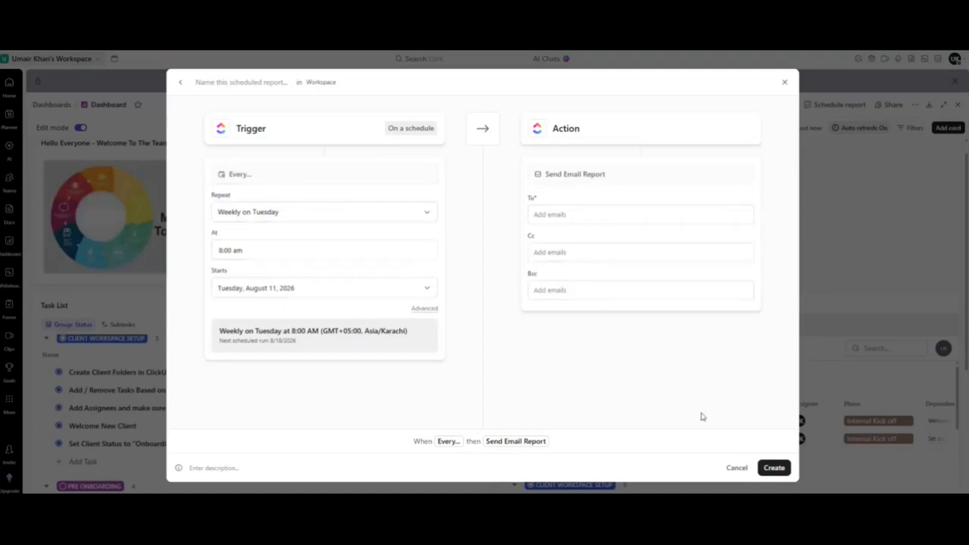
{"action": "left_click", "coordinate": [773, 467]}
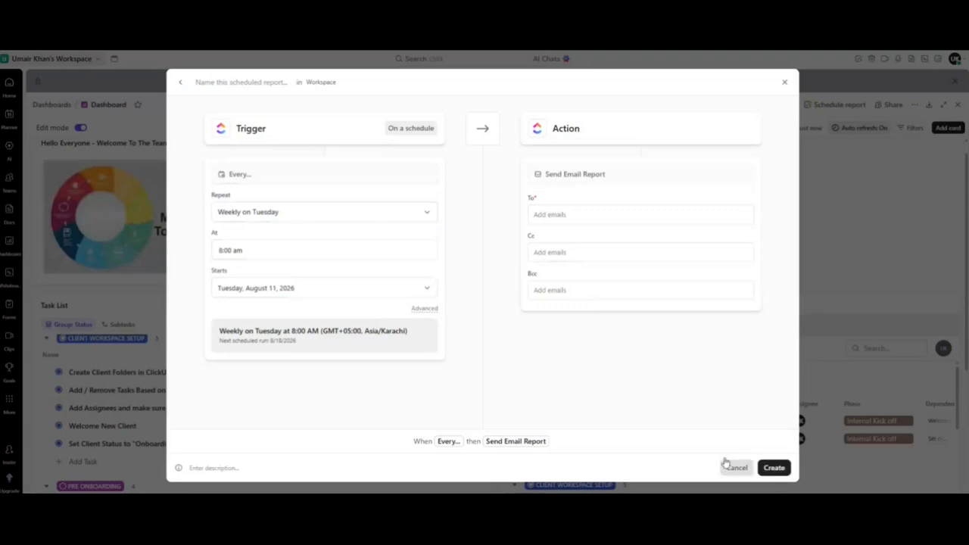
{"action": "left_click", "coordinate": [784, 82]}
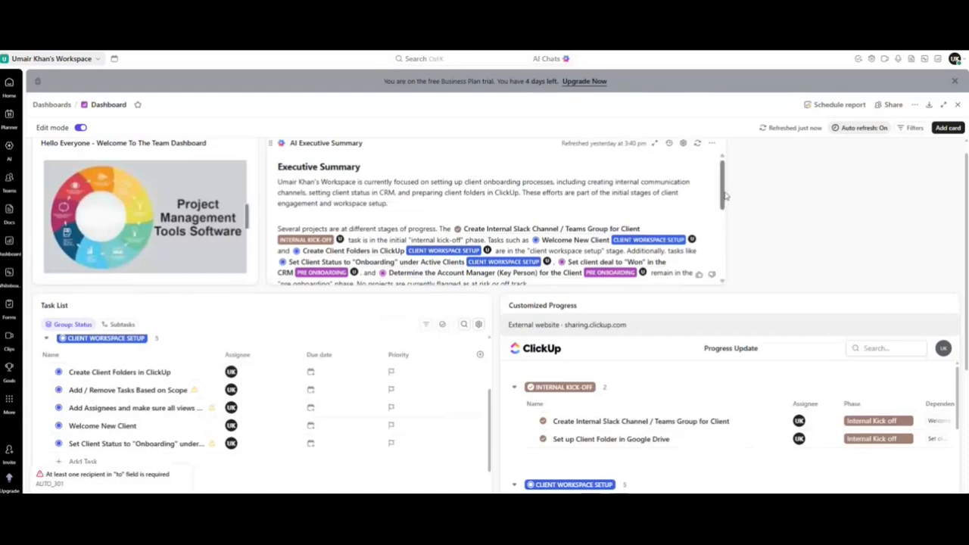
- Download the dashboard as a PDF
{"action": "left_click", "coordinate": [929, 106]}
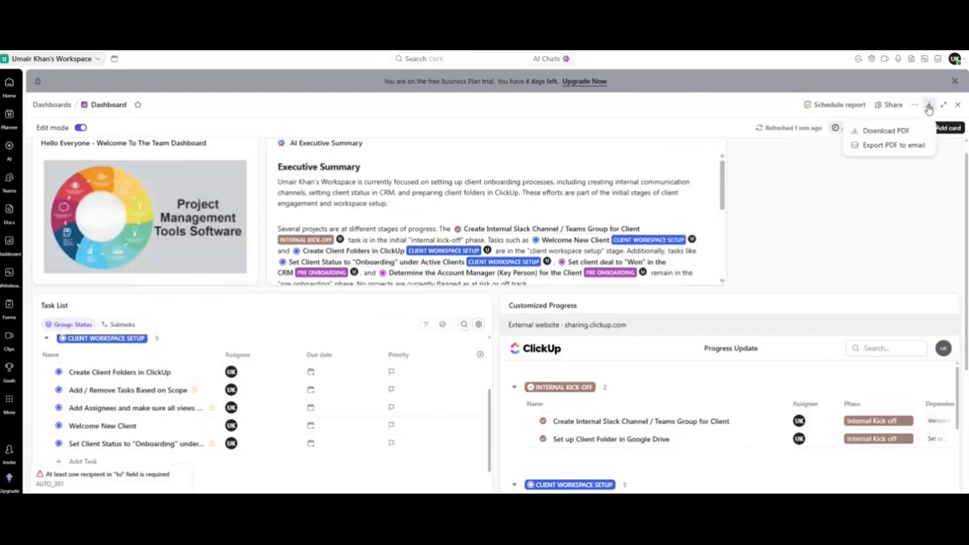
{"action": "left_click", "coordinate": [898, 133]}
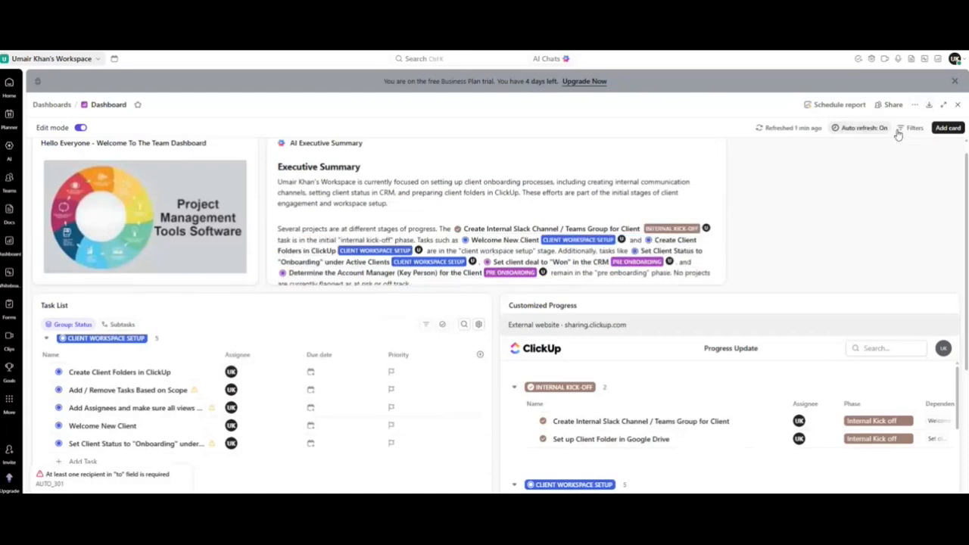